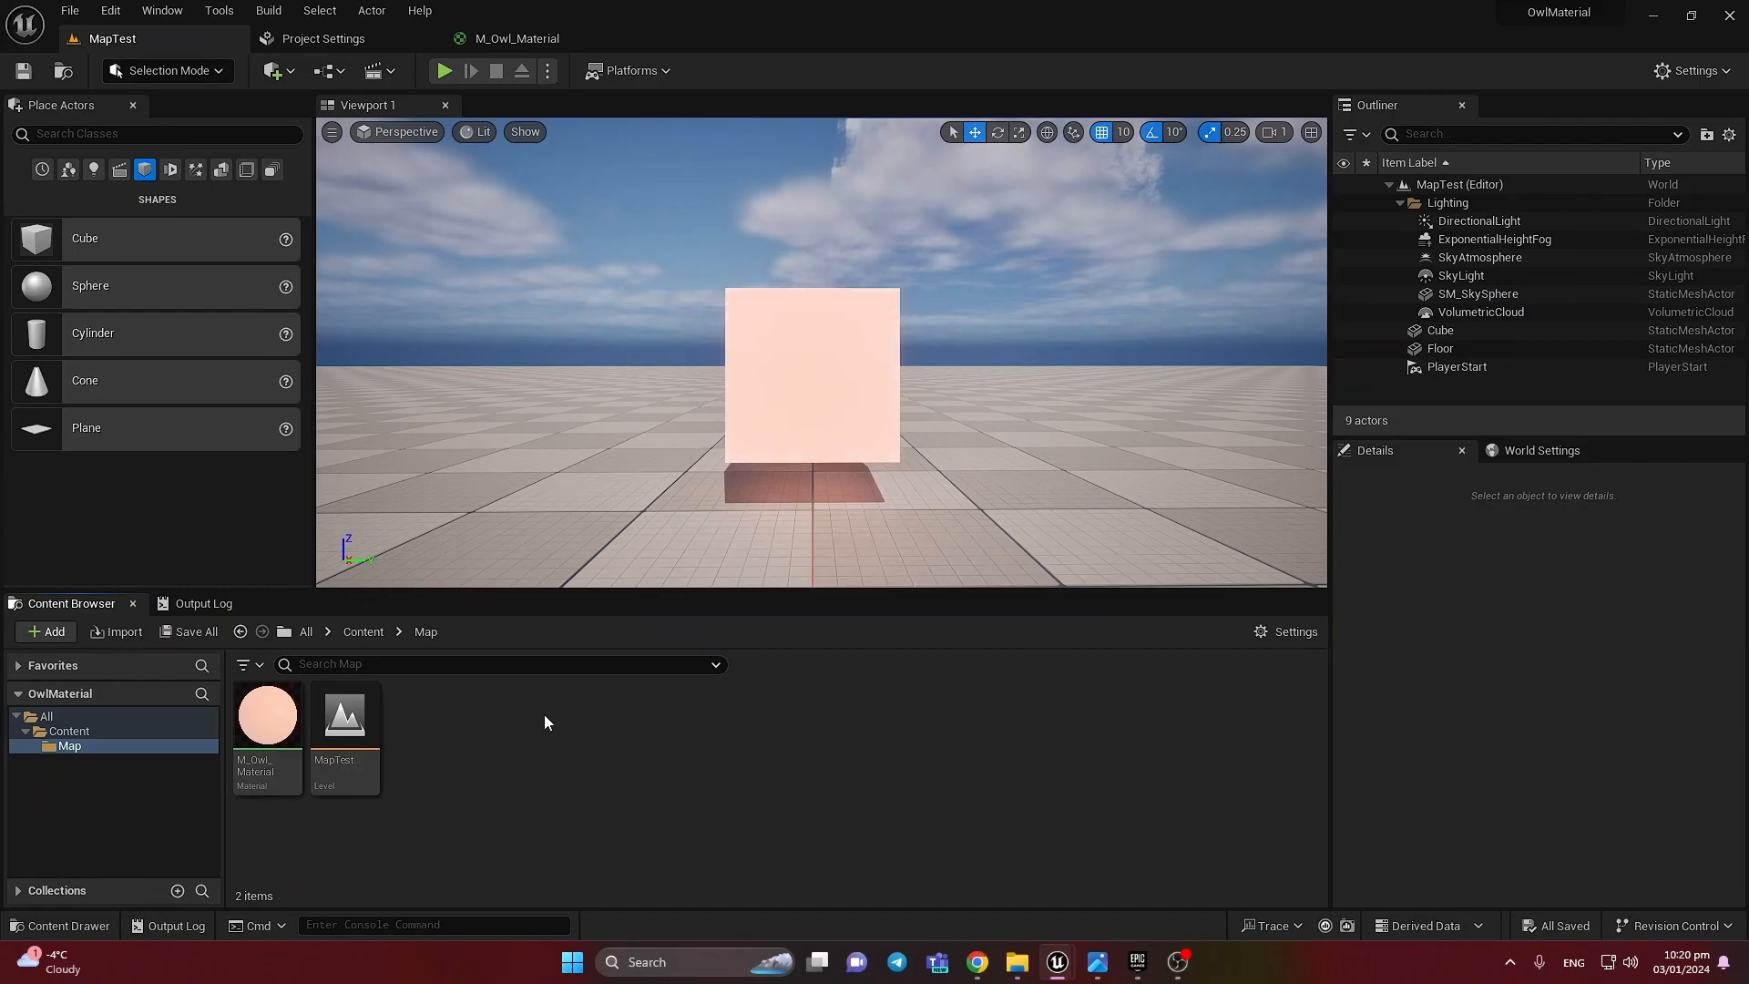
# Step: Open the M_Owl_Material graph and move the Time and Sine nodes together, farther from the Add node
pyautogui.doubleClick(267, 715)
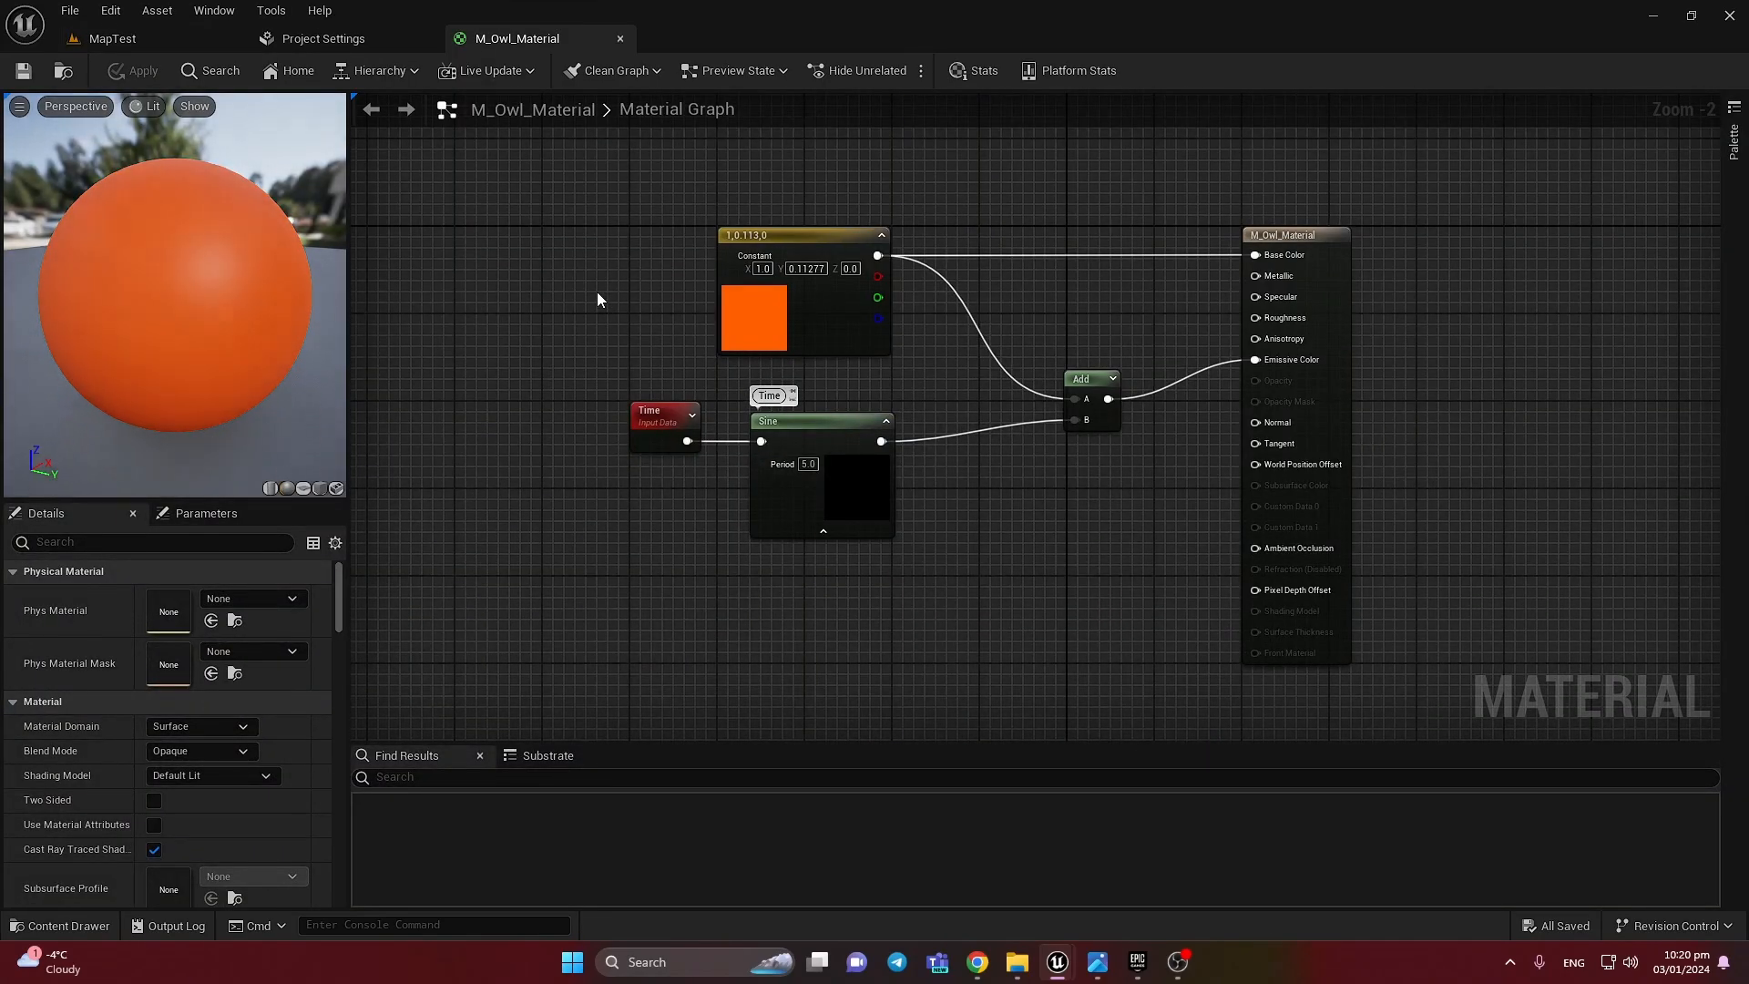
pyautogui.moveTo(598, 293); pyautogui.dragTo(626, 259, button='right')
pyautogui.moveTo(554, 363); pyautogui.dragTo(806, 481)
pyautogui.moveTo(809, 474); pyautogui.dragTo(731, 455)
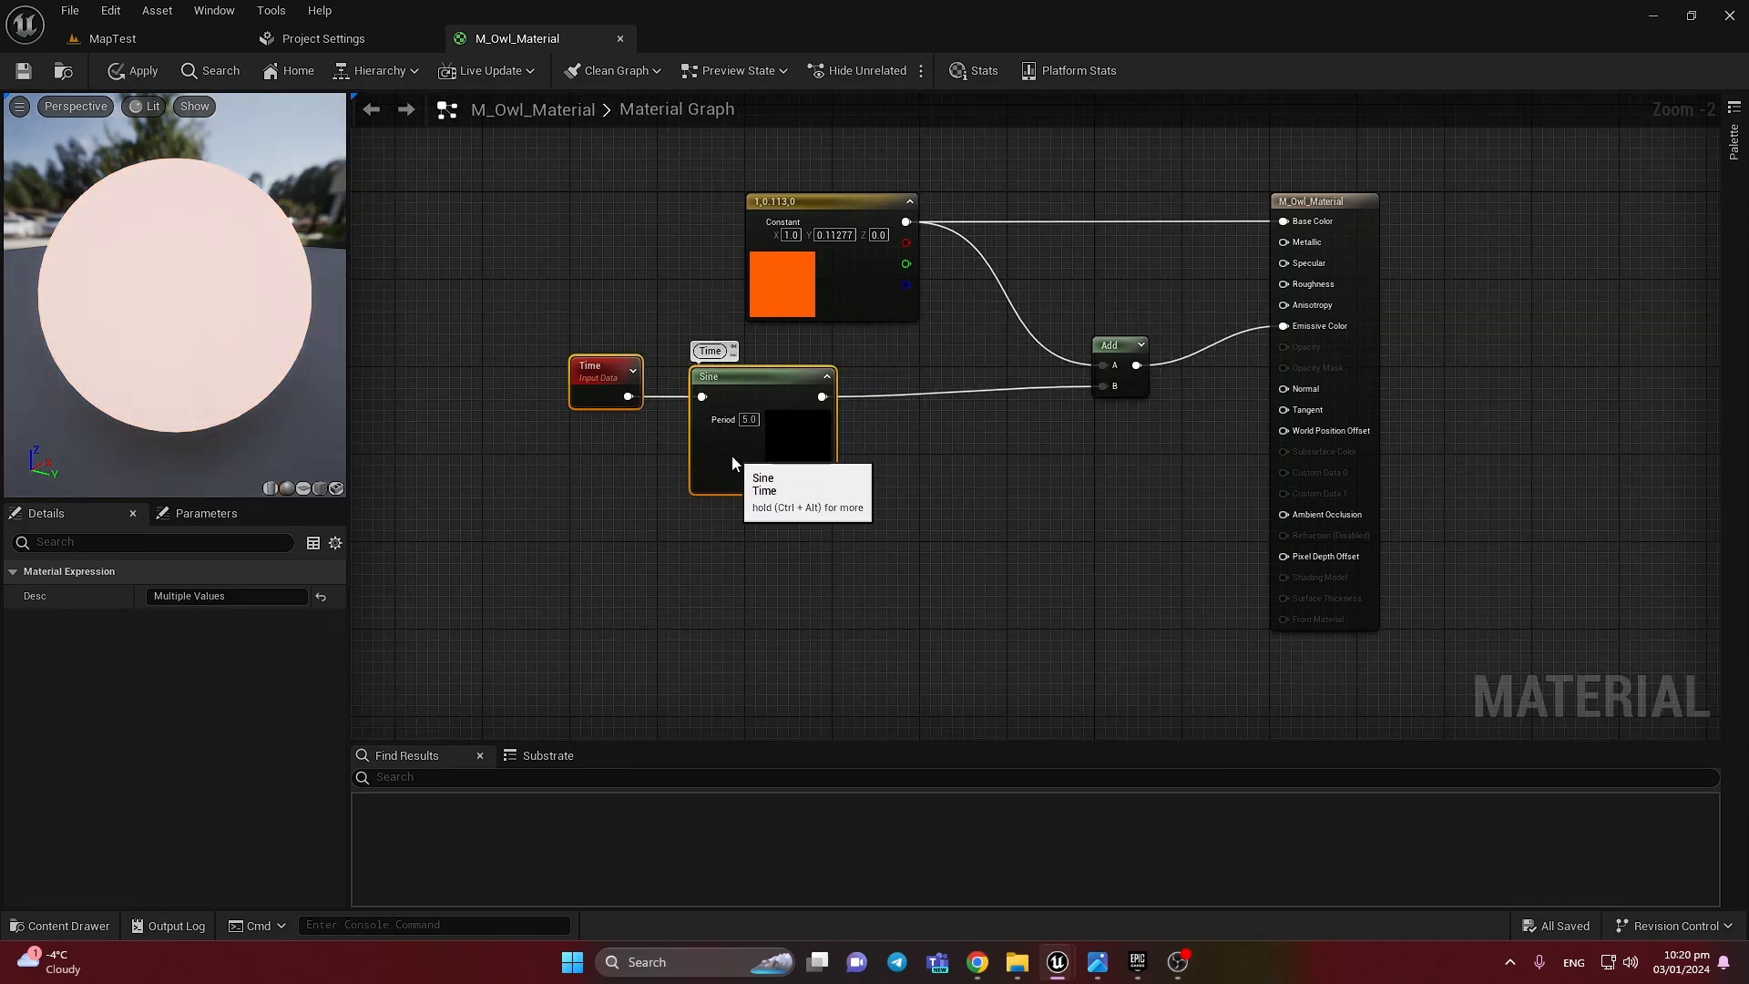
pyautogui.click(545, 477)
# Step: Add an Absolute World Position node in the empty area below the Time and Sine nodes
pyautogui.moveTo(545, 484); pyautogui.dragTo(647, 406, button='right')
pyautogui.rightClick(575, 525)
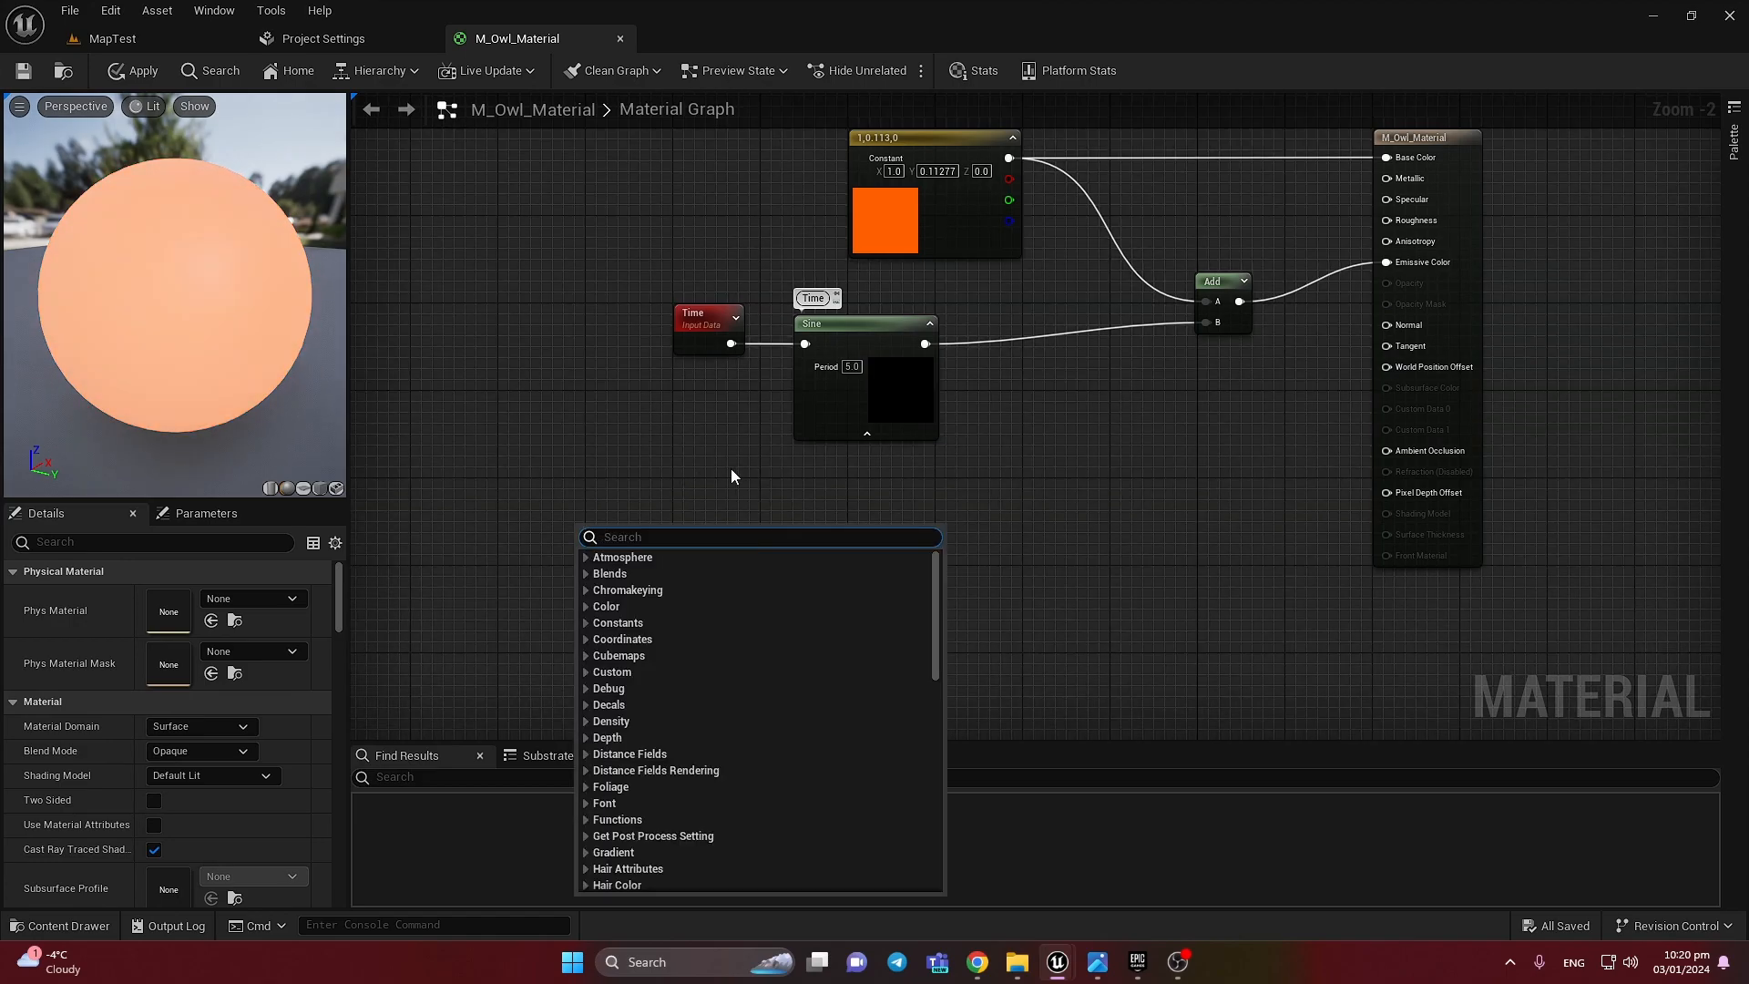
pyautogui.write('absol')
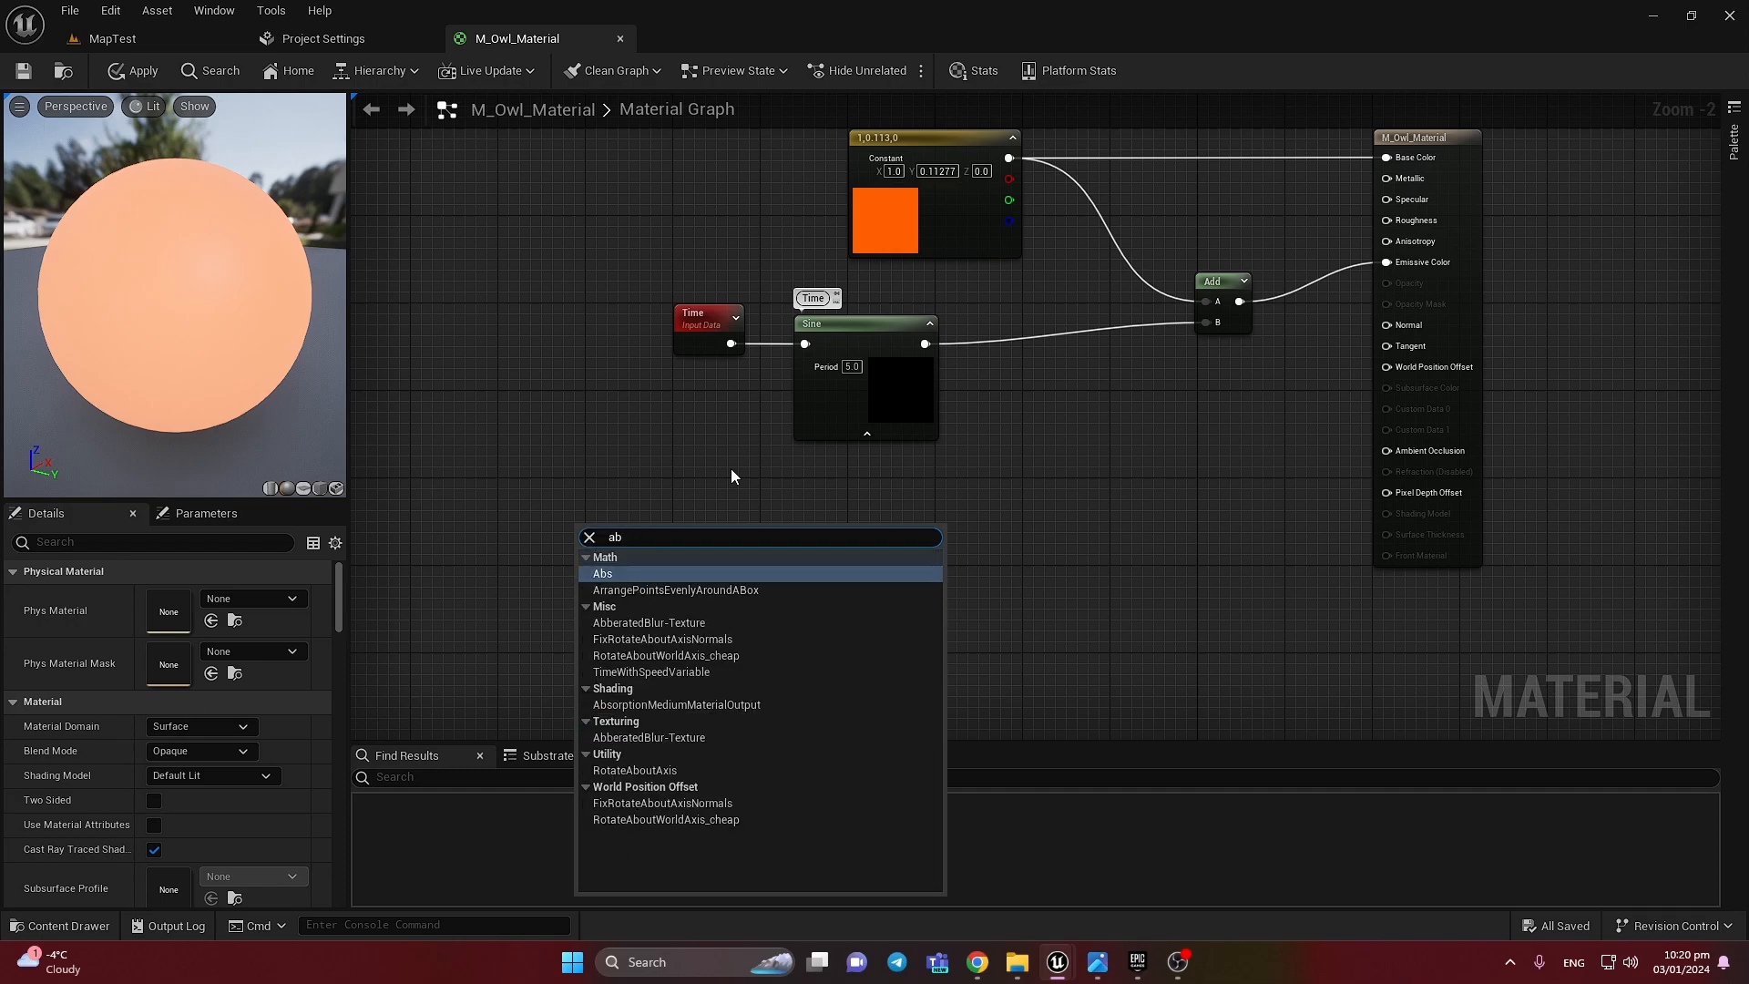
pyautogui.press('BackSpace')
pyautogui.press('BackSpace')
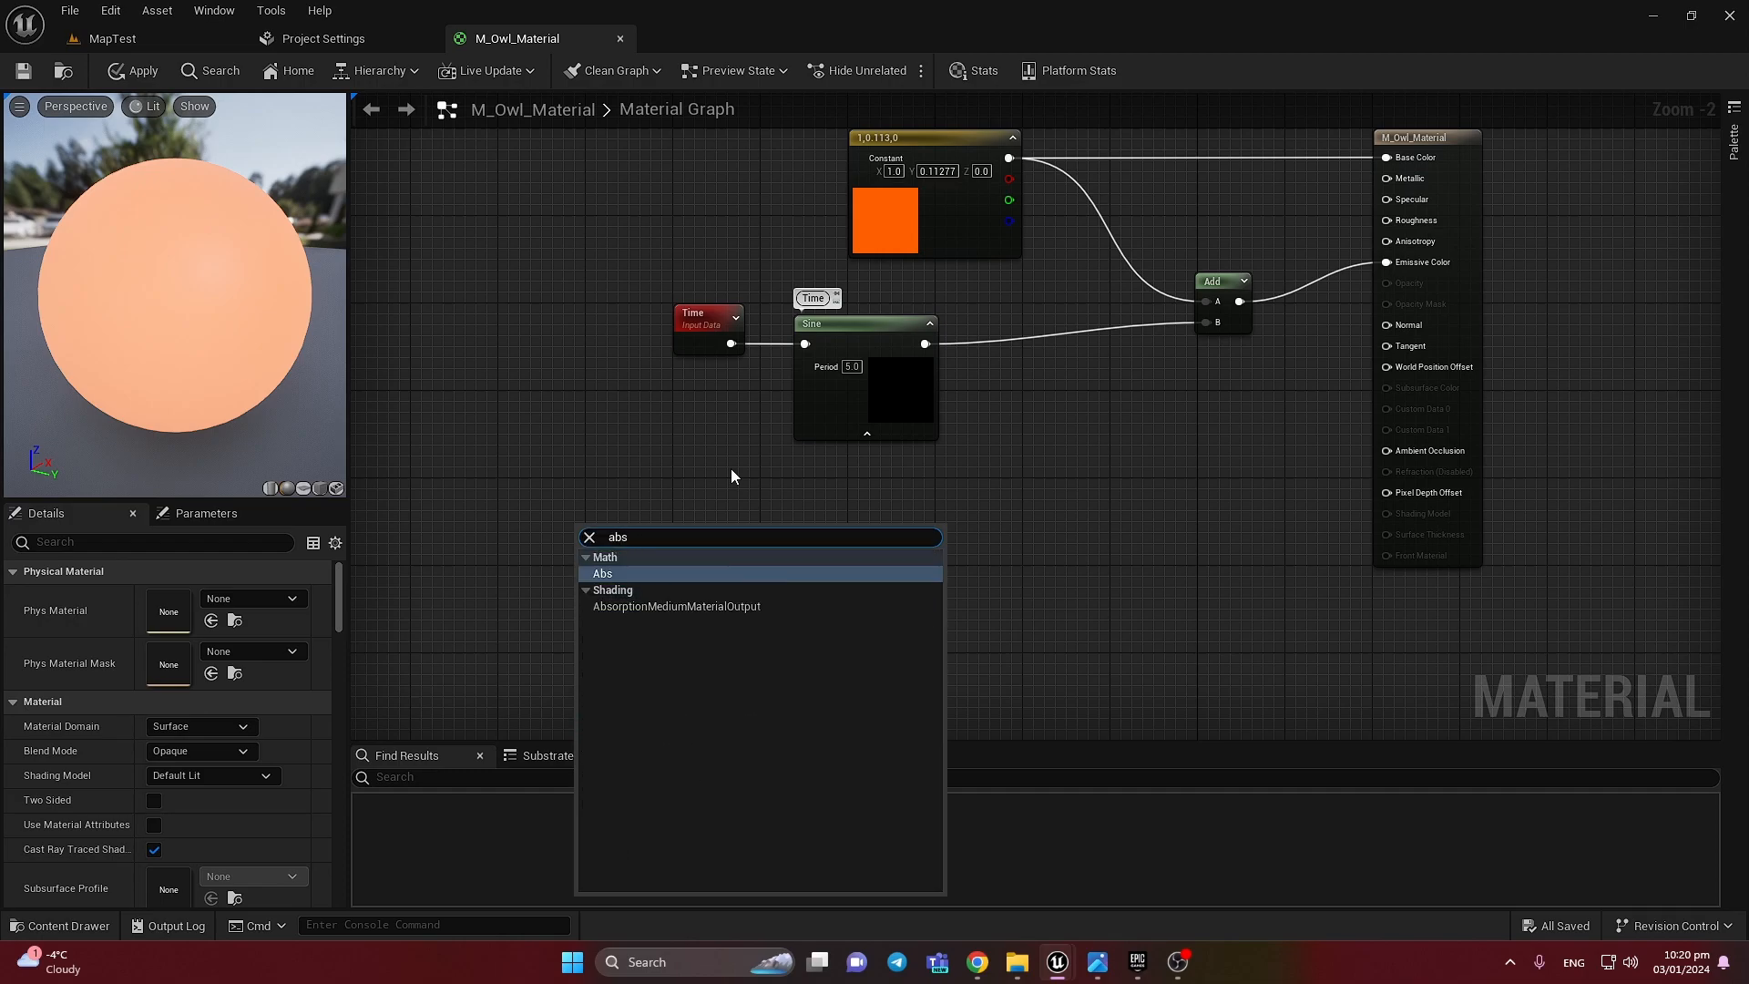
pyautogui.write('ol')
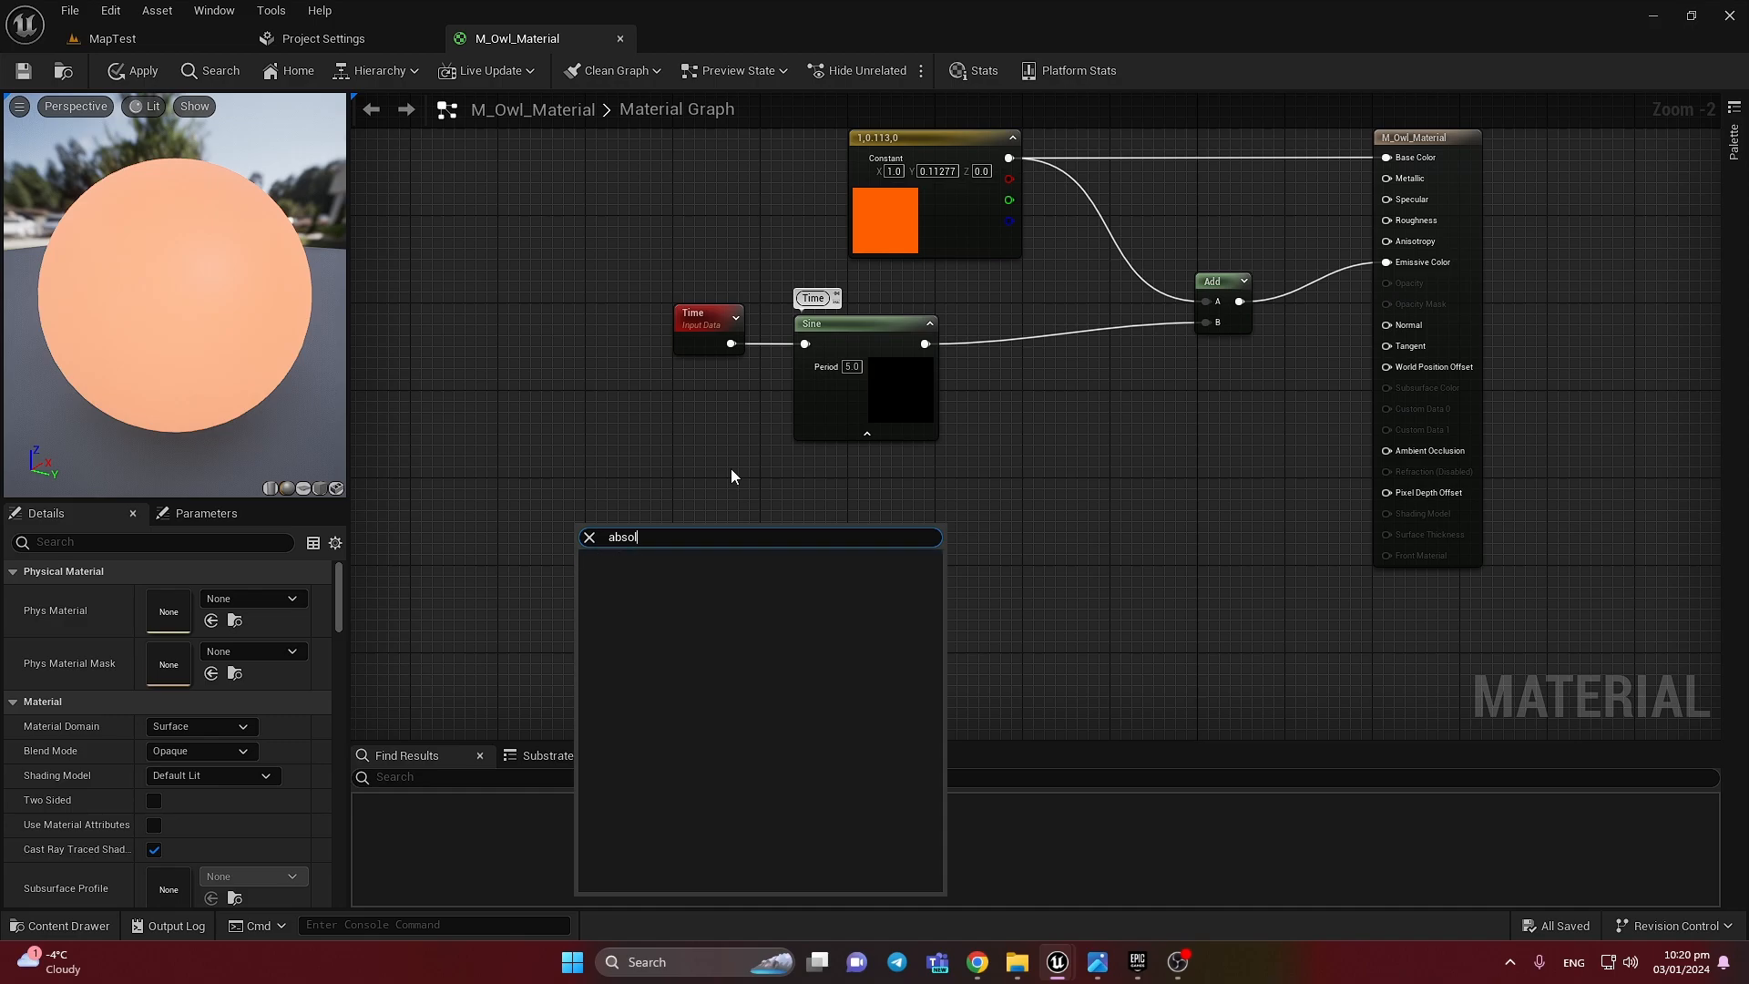
pyautogui.press('BackSpace')
pyautogui.hotkey('ctrl', 'a')
pyautogui.press('BackSpace')
pyautogui.write('world')
pyautogui.press('Return')
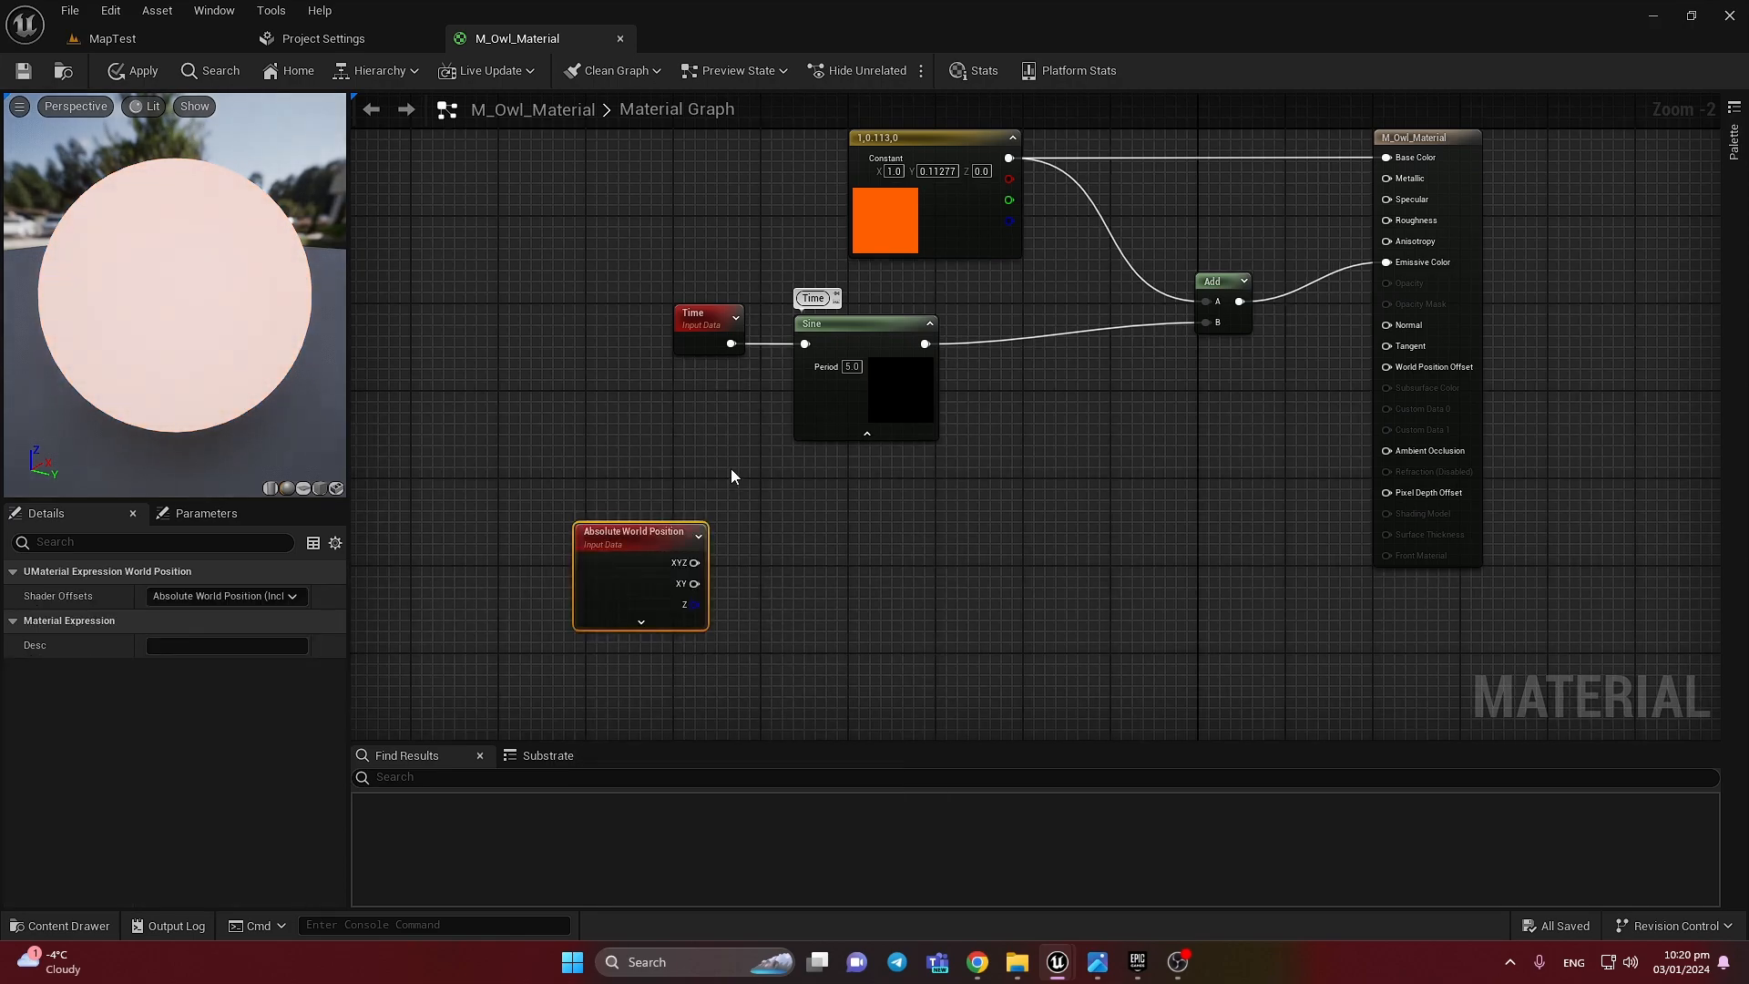
# Step: Move the Absolute World Position node up slightly, closer beneath the Time node
pyautogui.click(654, 516)
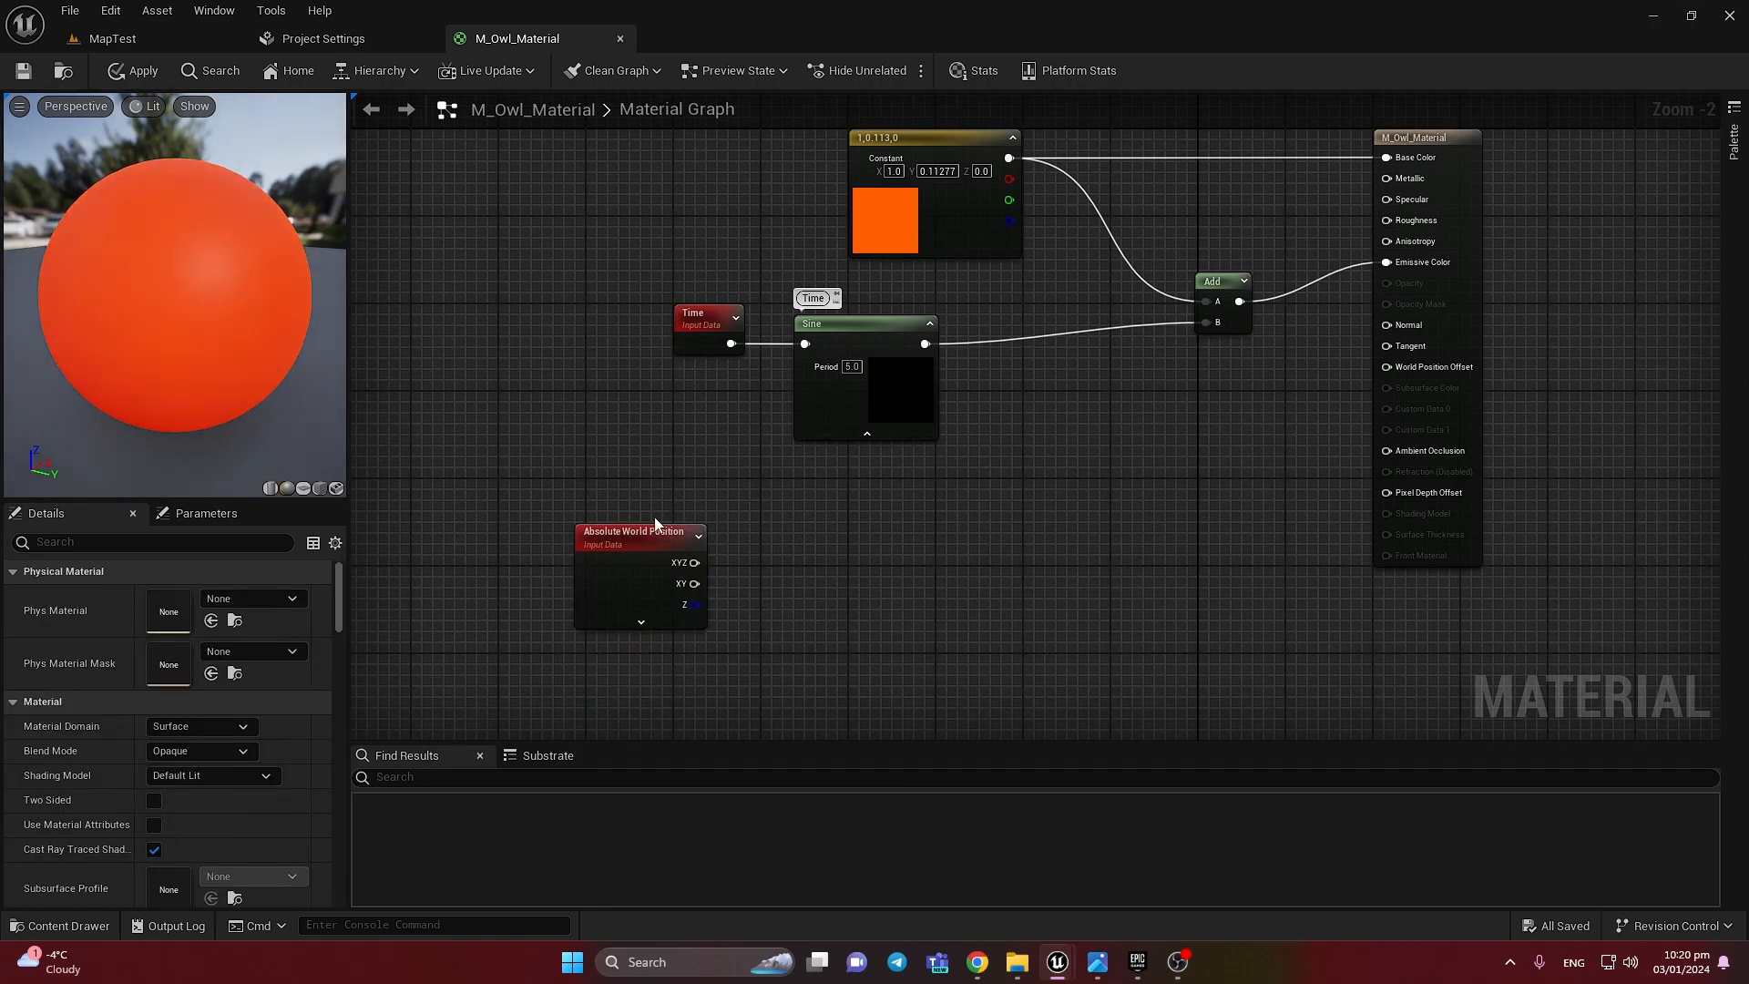
pyautogui.moveTo(652, 551); pyautogui.dragTo(664, 506)
pyautogui.click(836, 550)
pyautogui.moveTo(846, 553); pyautogui.dragTo(870, 496, button='right')
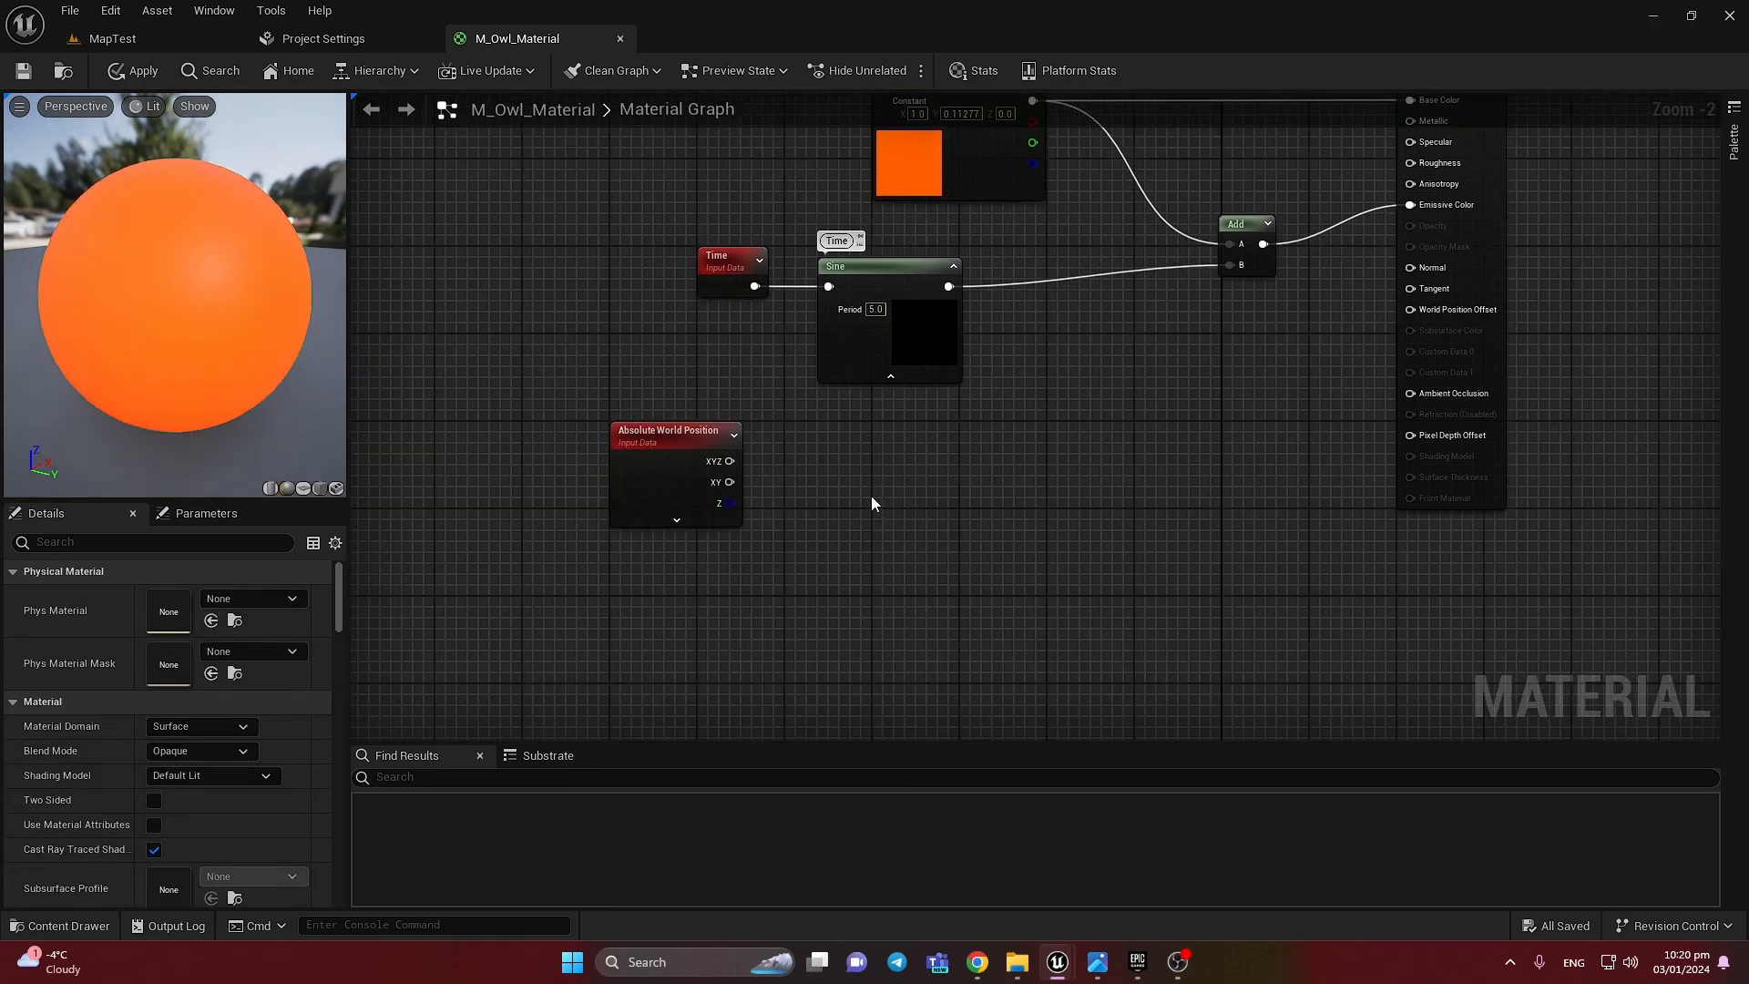
# Step: Add a Constant3Vector node below the Absolute World Position node, leaving its color picker without choosing a color
pyautogui.moveTo(667, 578); pyautogui.dragTo(693, 530, button='right')
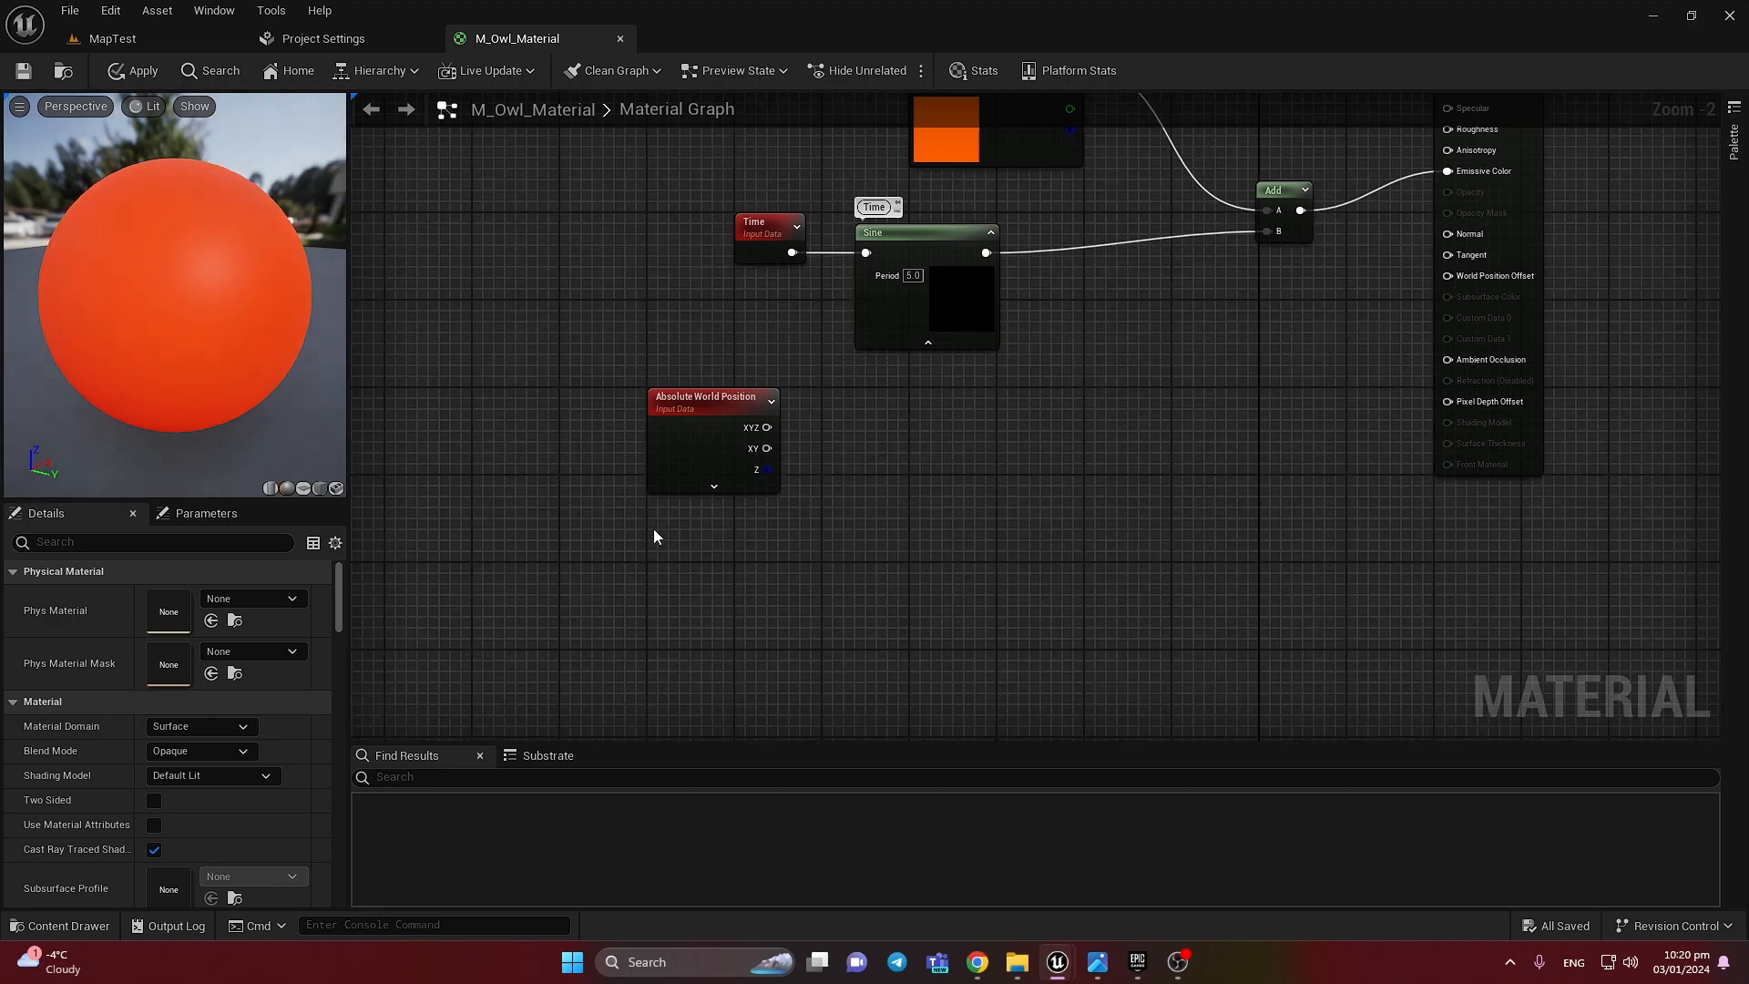
pyautogui.click(654, 530)
pyautogui.click(639, 529)
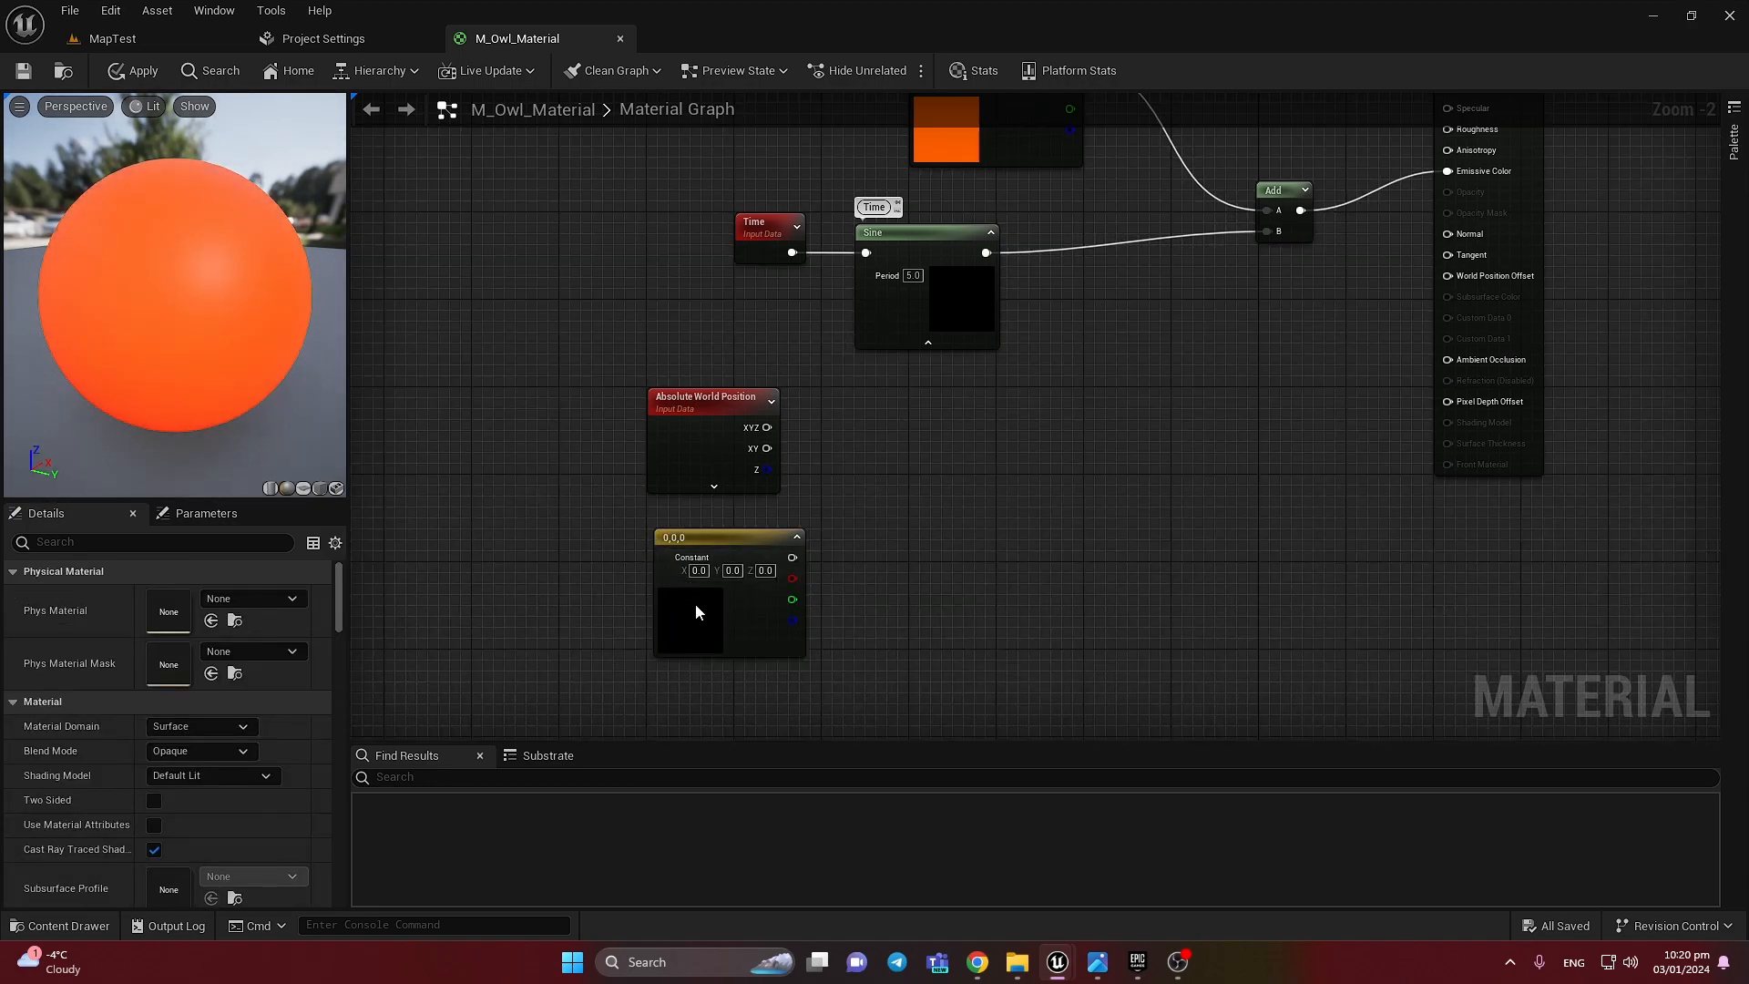
pyautogui.moveTo(698, 599); pyautogui.dragTo(690, 634)
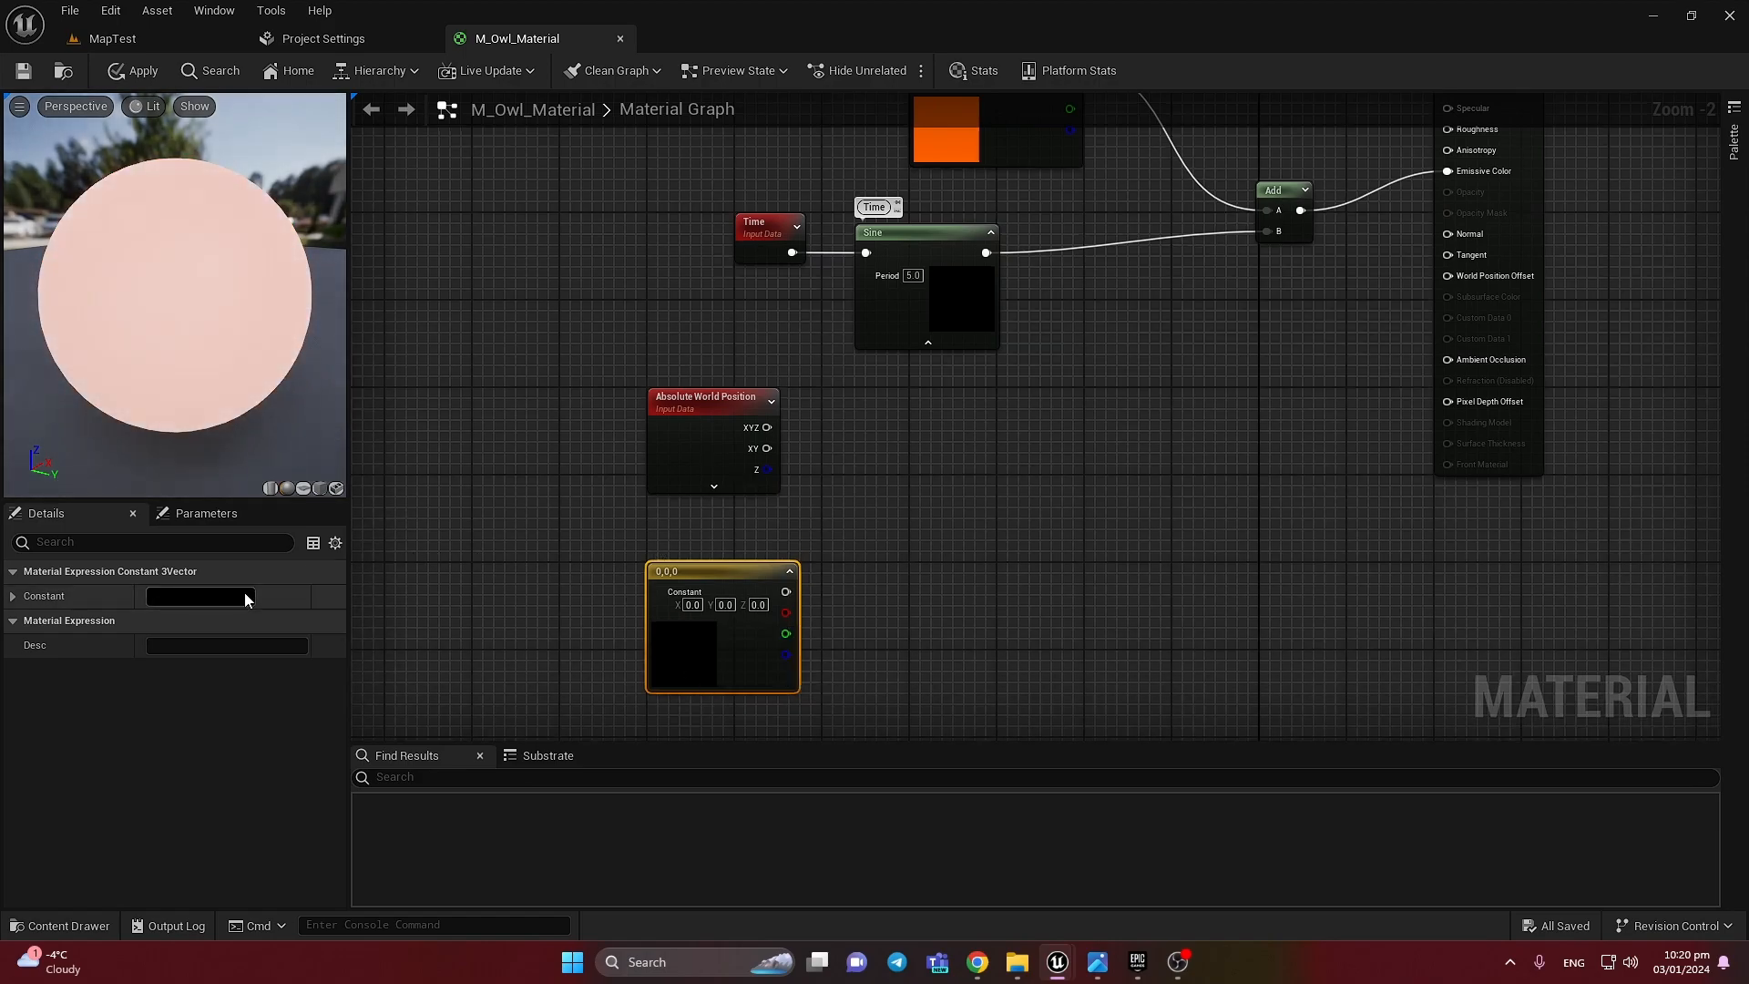
pyautogui.click(239, 599)
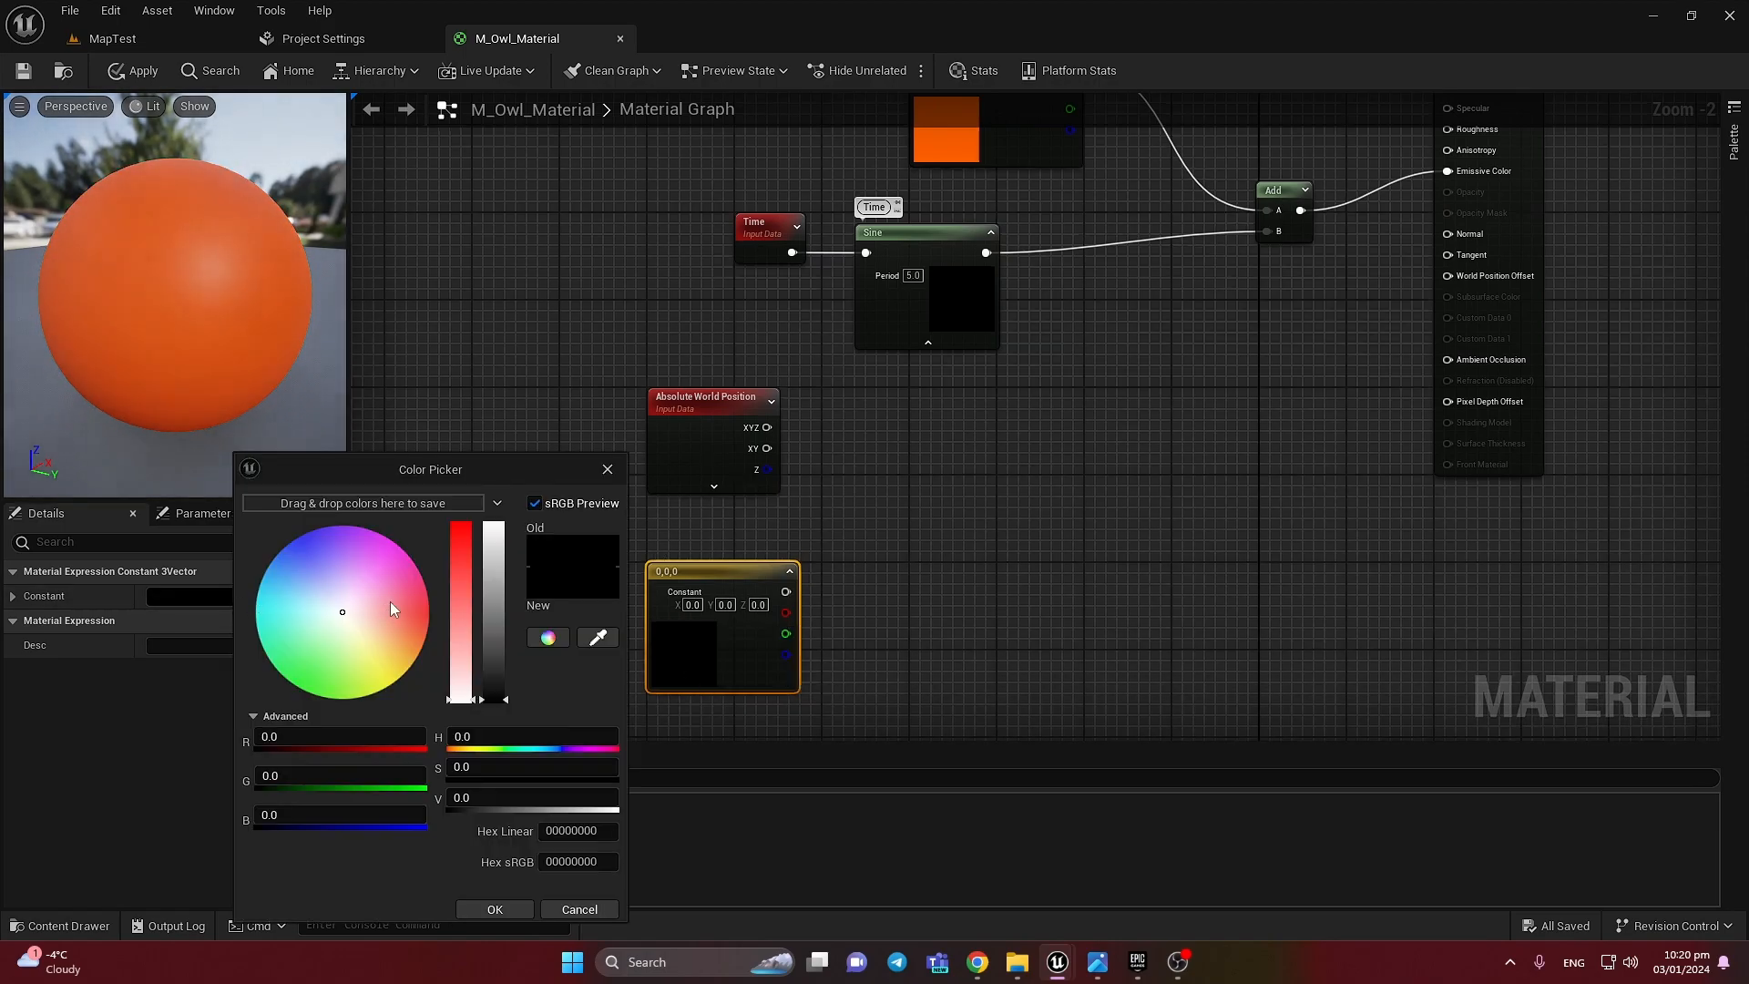
pyautogui.click(608, 468)
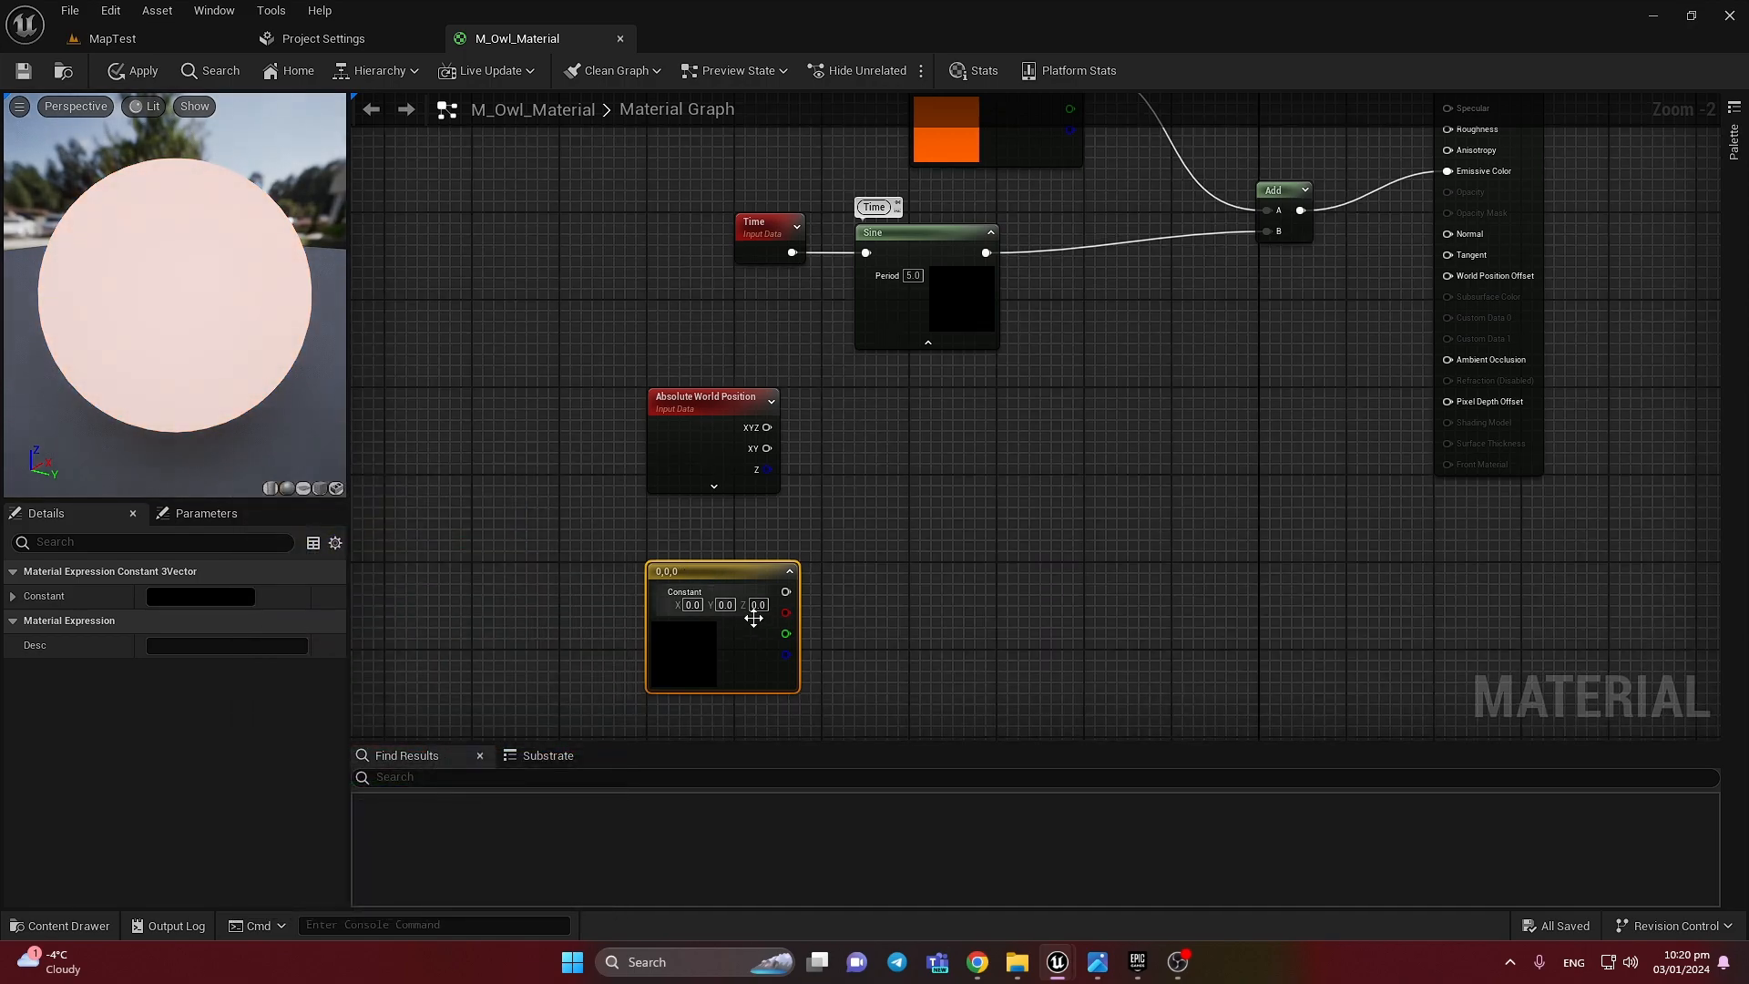
# Step: Set the new vector constant's Z value to 0.1 and move the node up directly beneath Absolute World Position
pyautogui.click(758, 605)
pyautogui.write('0.1')
pyautogui.click(839, 563)
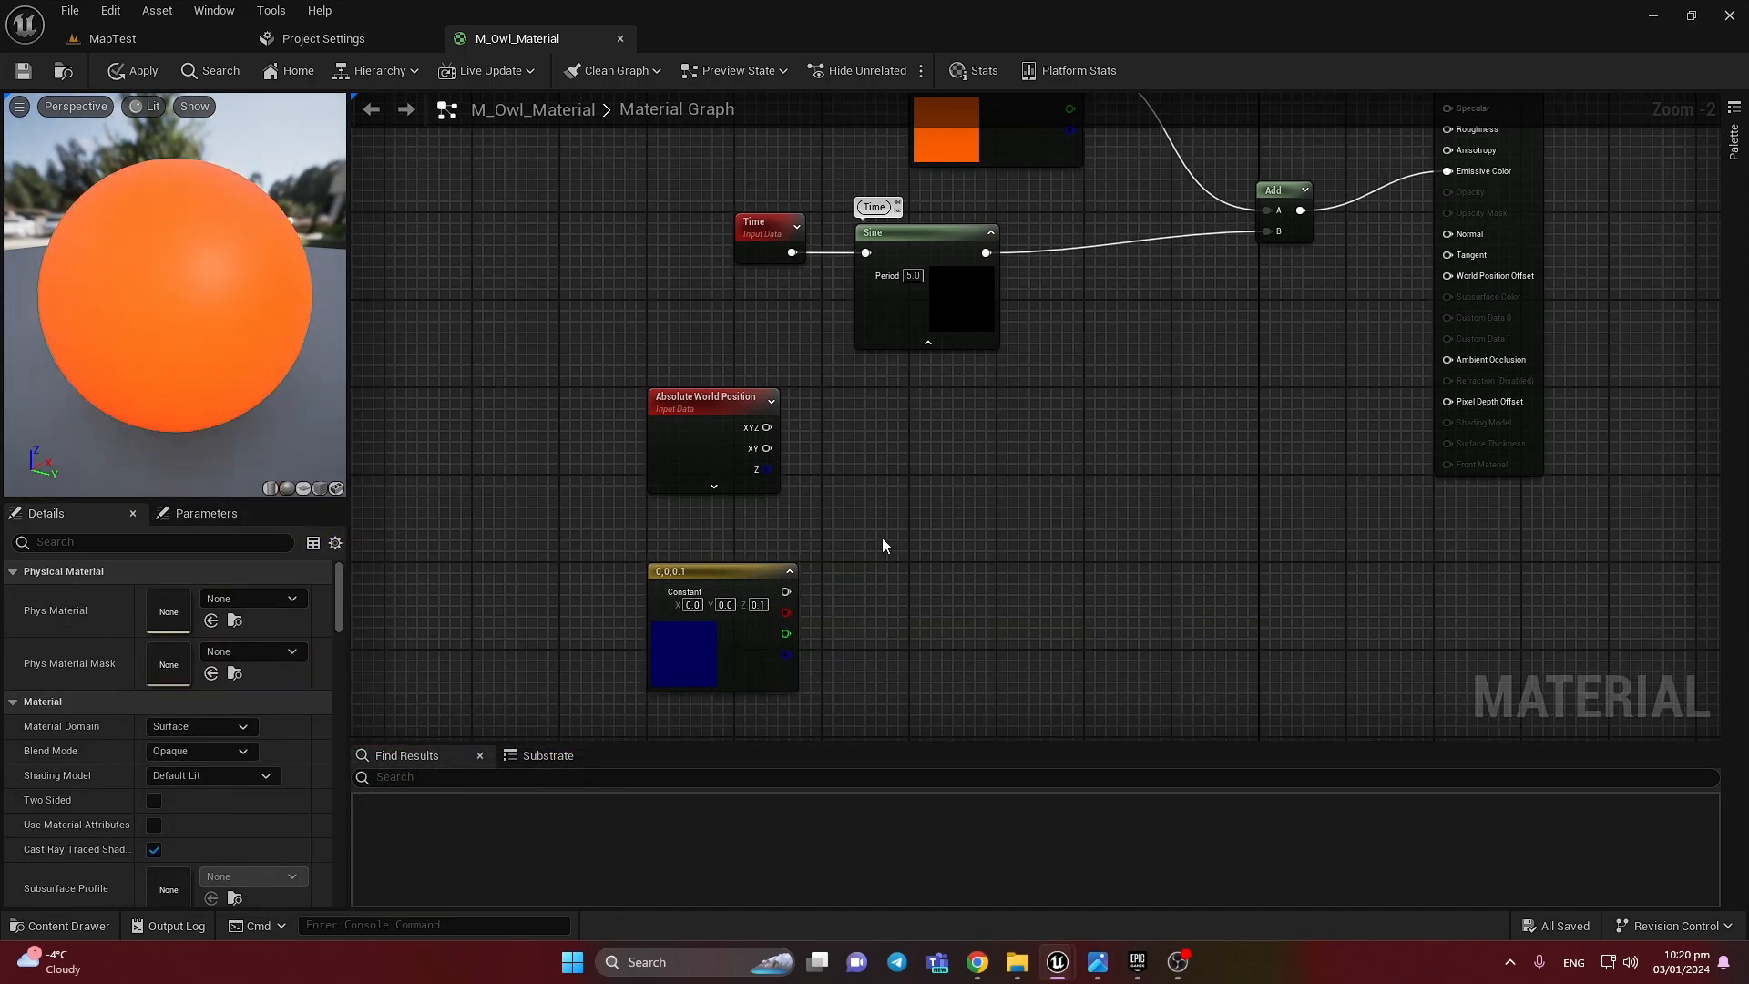
pyautogui.moveTo(701, 629); pyautogui.dragTo(701, 585)
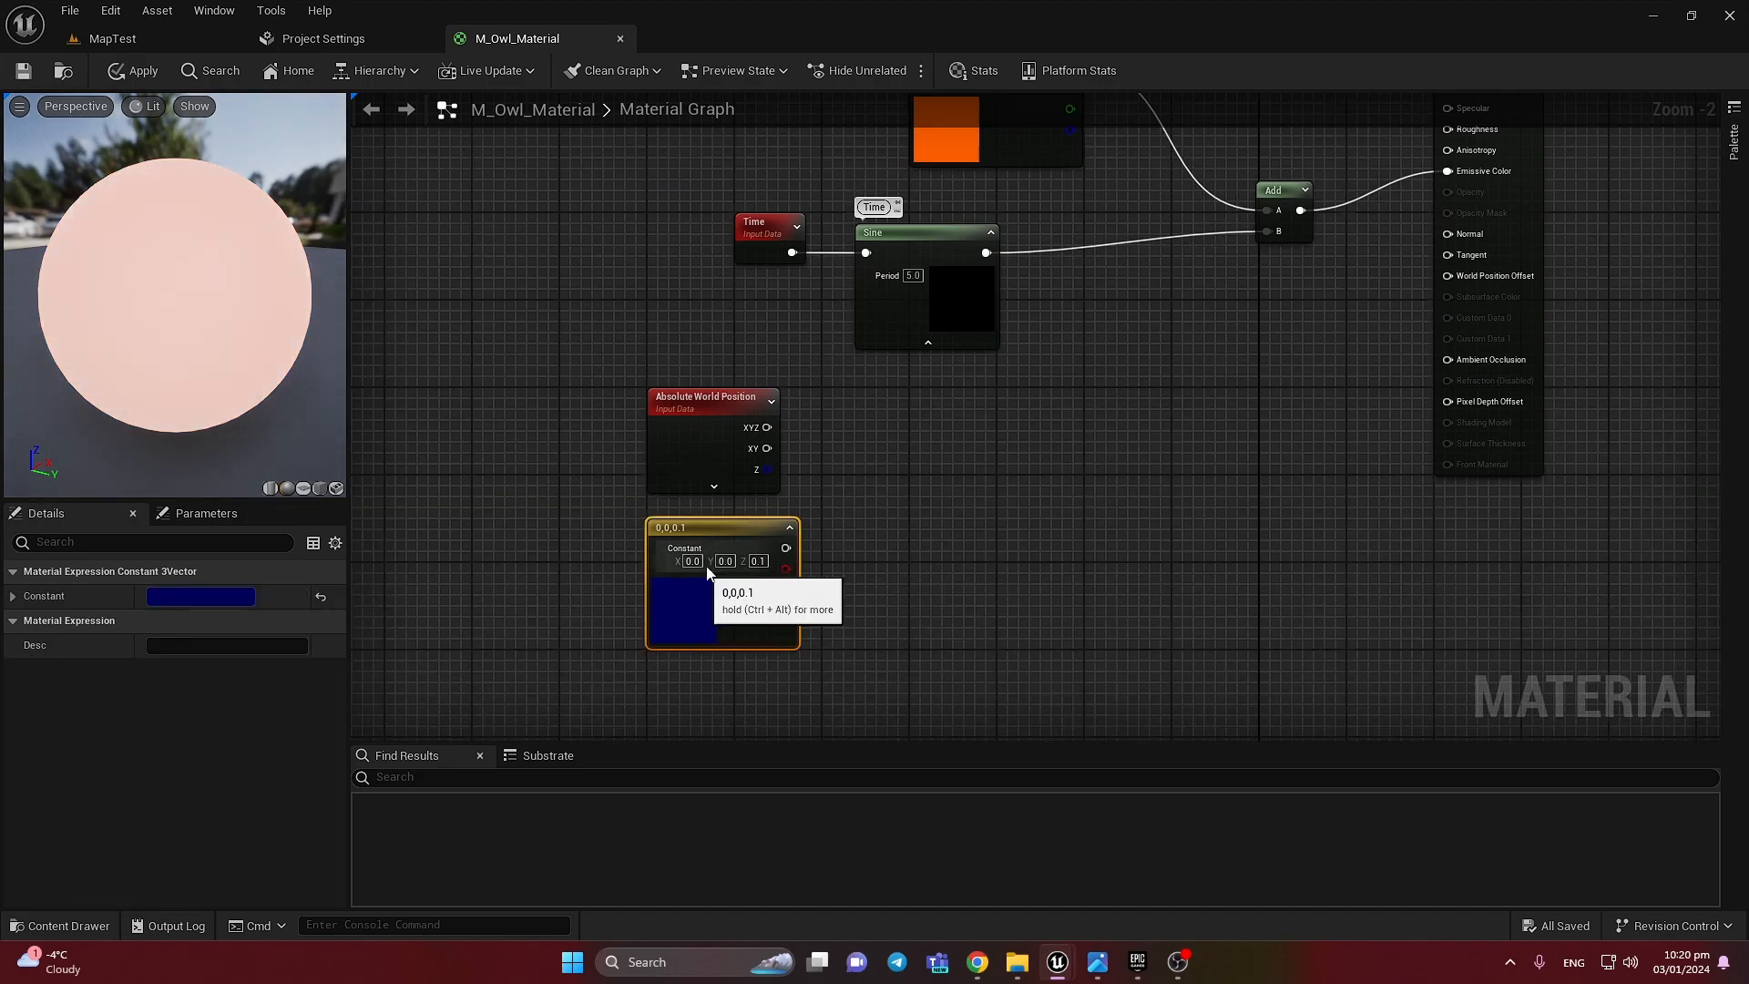
pyautogui.moveTo(935, 506); pyautogui.dragTo(914, 531, button='right')
pyautogui.click(916, 529)
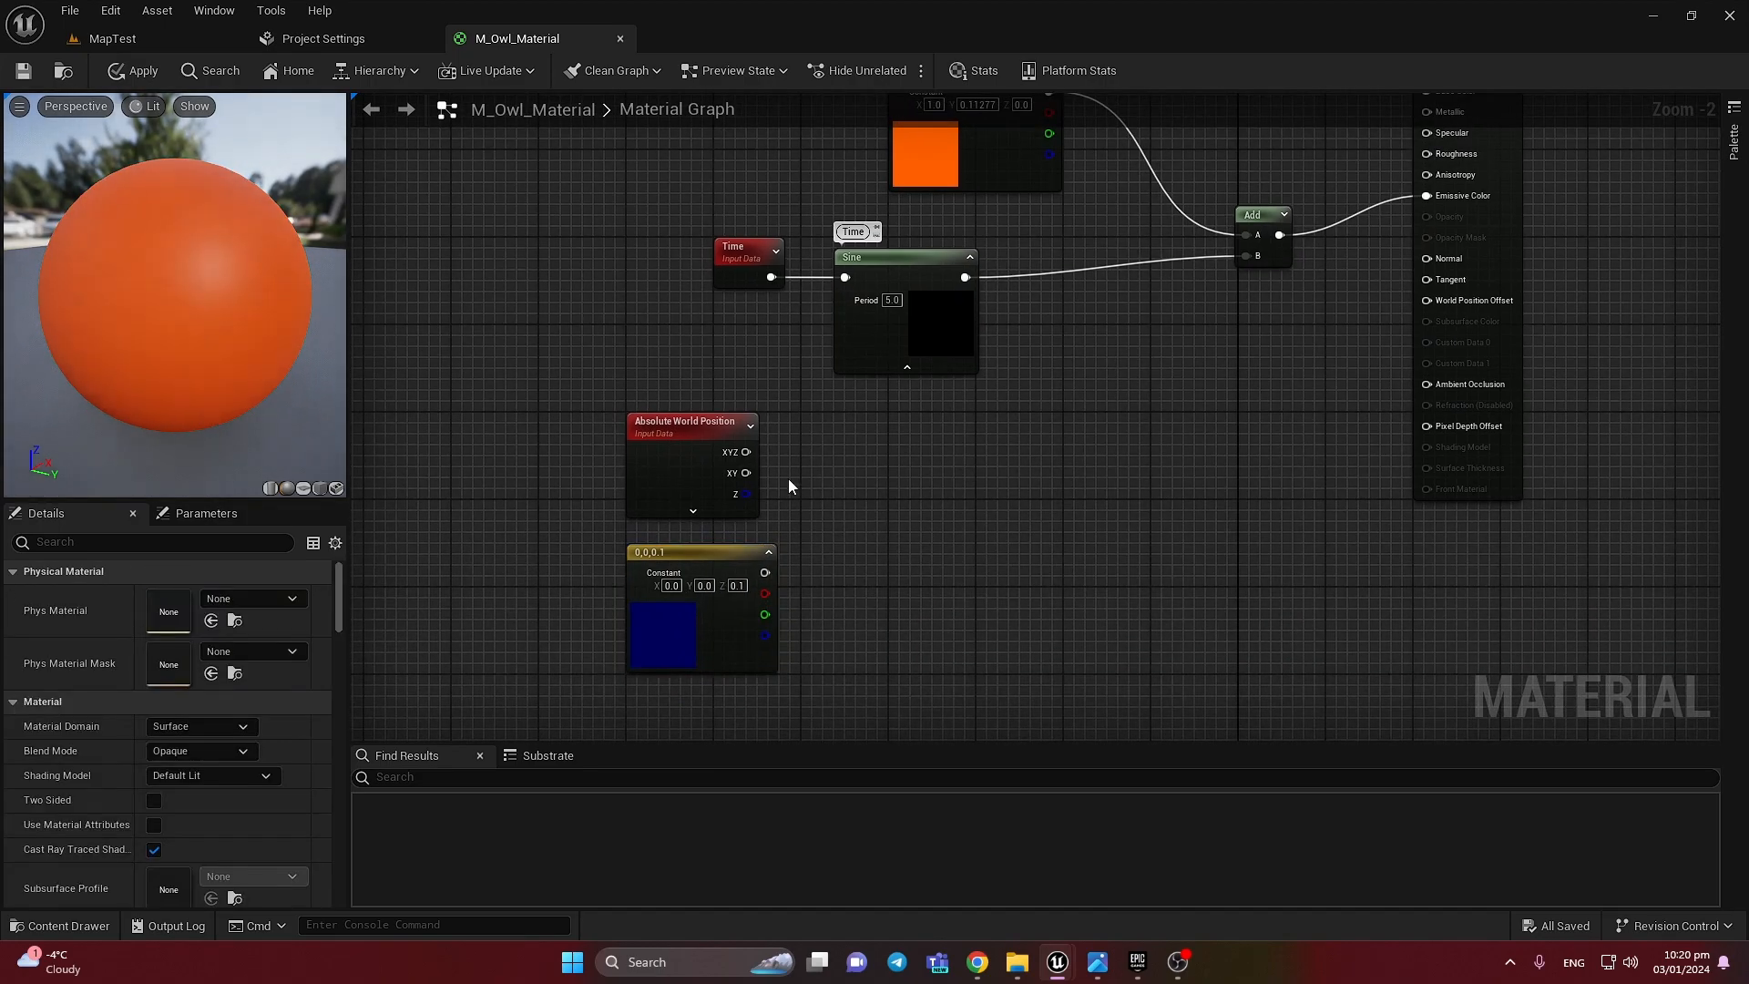
# Step: Multiply the Absolute World Position XYZ output by the 0,0,0.1 vector constant using a new Multiply node
pyautogui.moveTo(746, 452); pyautogui.dragTo(861, 521)
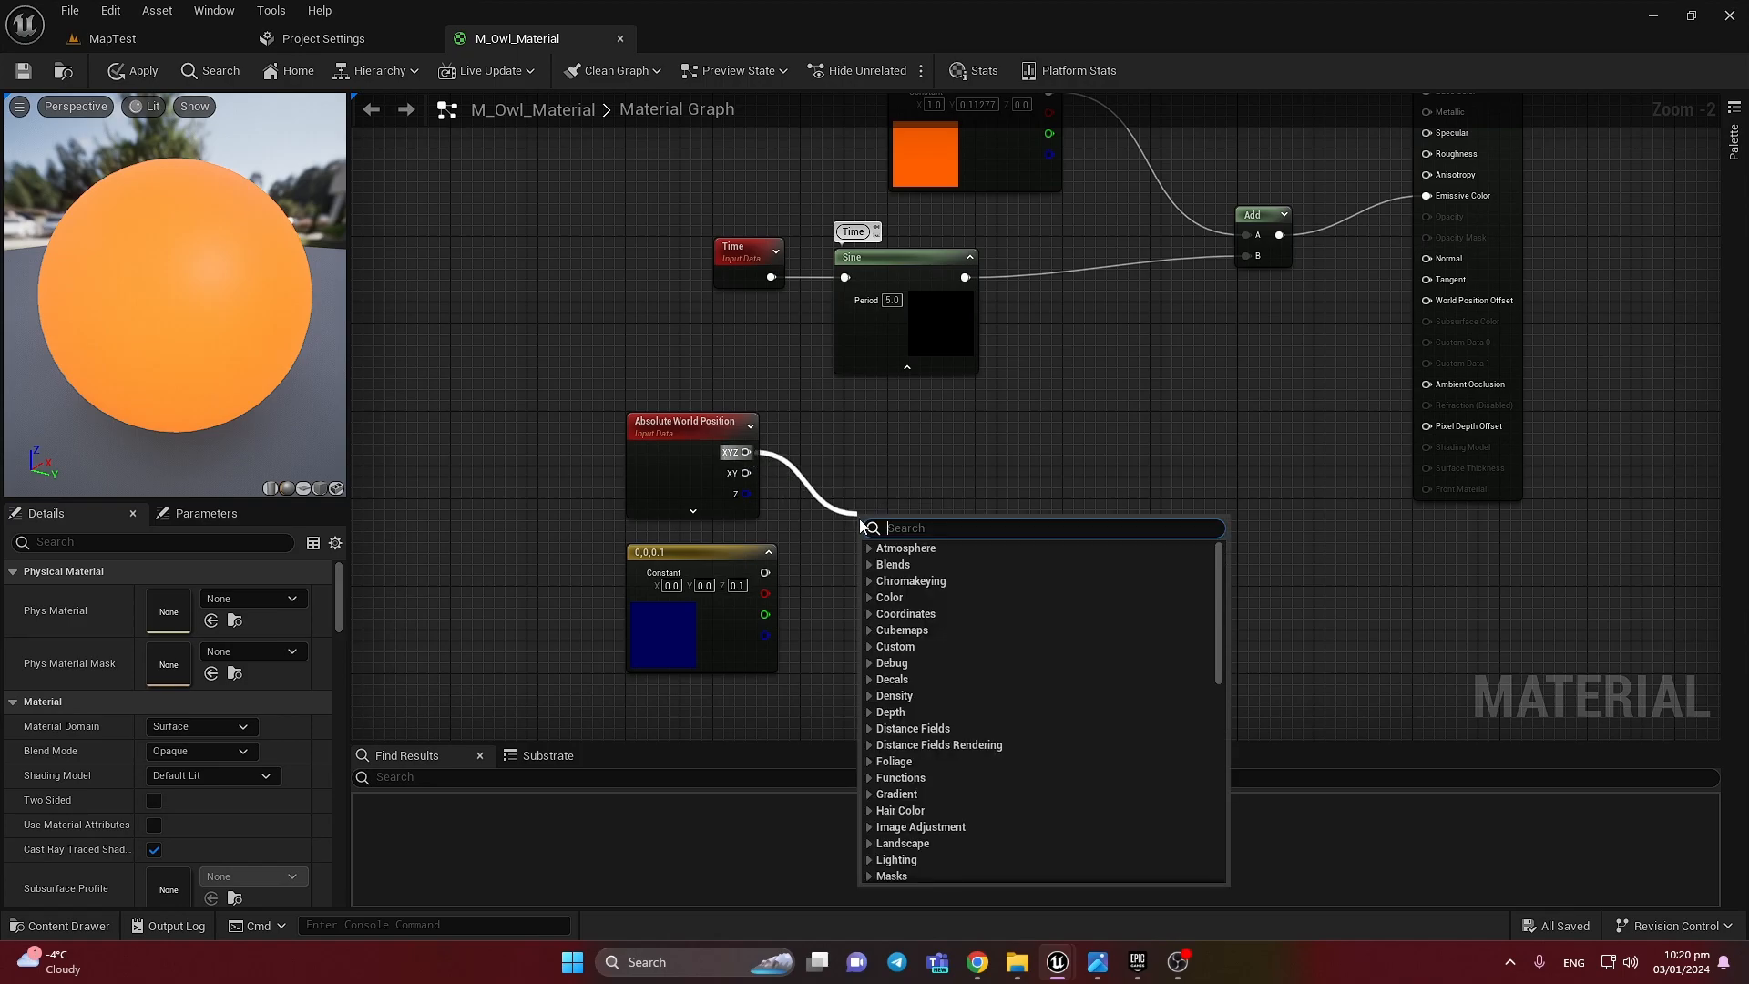
pyautogui.write('*')
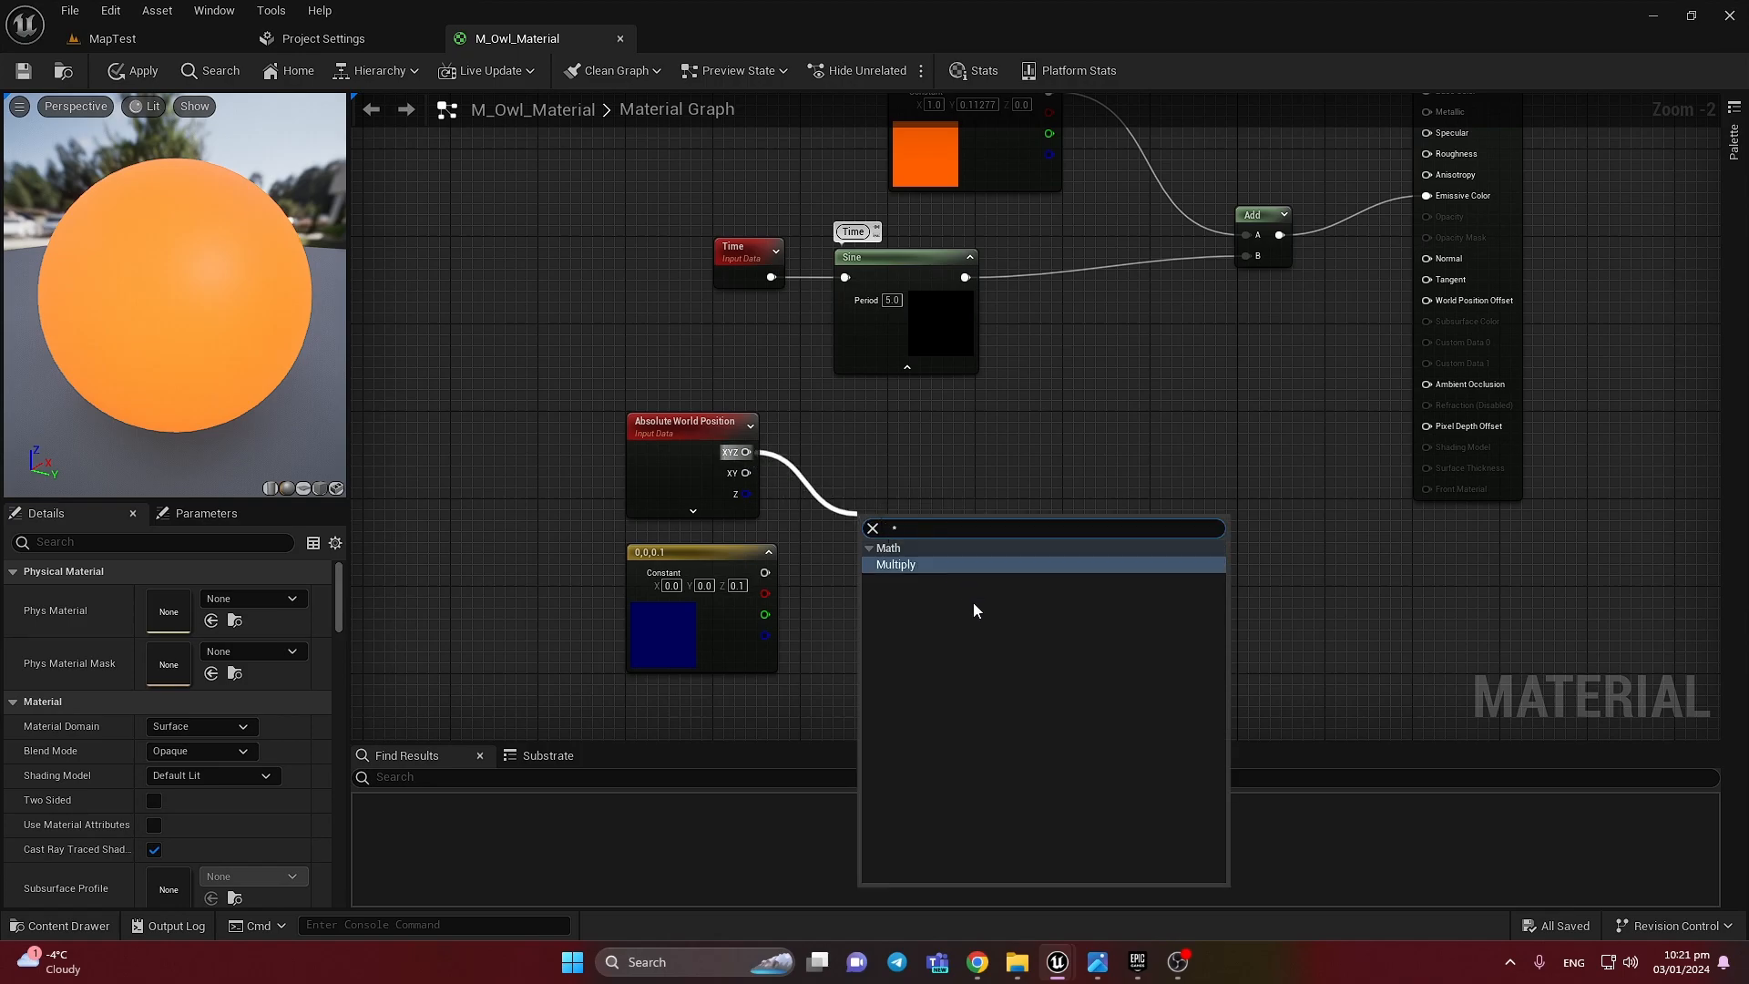
pyautogui.click(942, 565)
pyautogui.moveTo(764, 572); pyautogui.dragTo(921, 497)
pyautogui.click(1047, 436)
pyautogui.moveTo(1058, 427); pyautogui.dragTo(1033, 458, button='right')
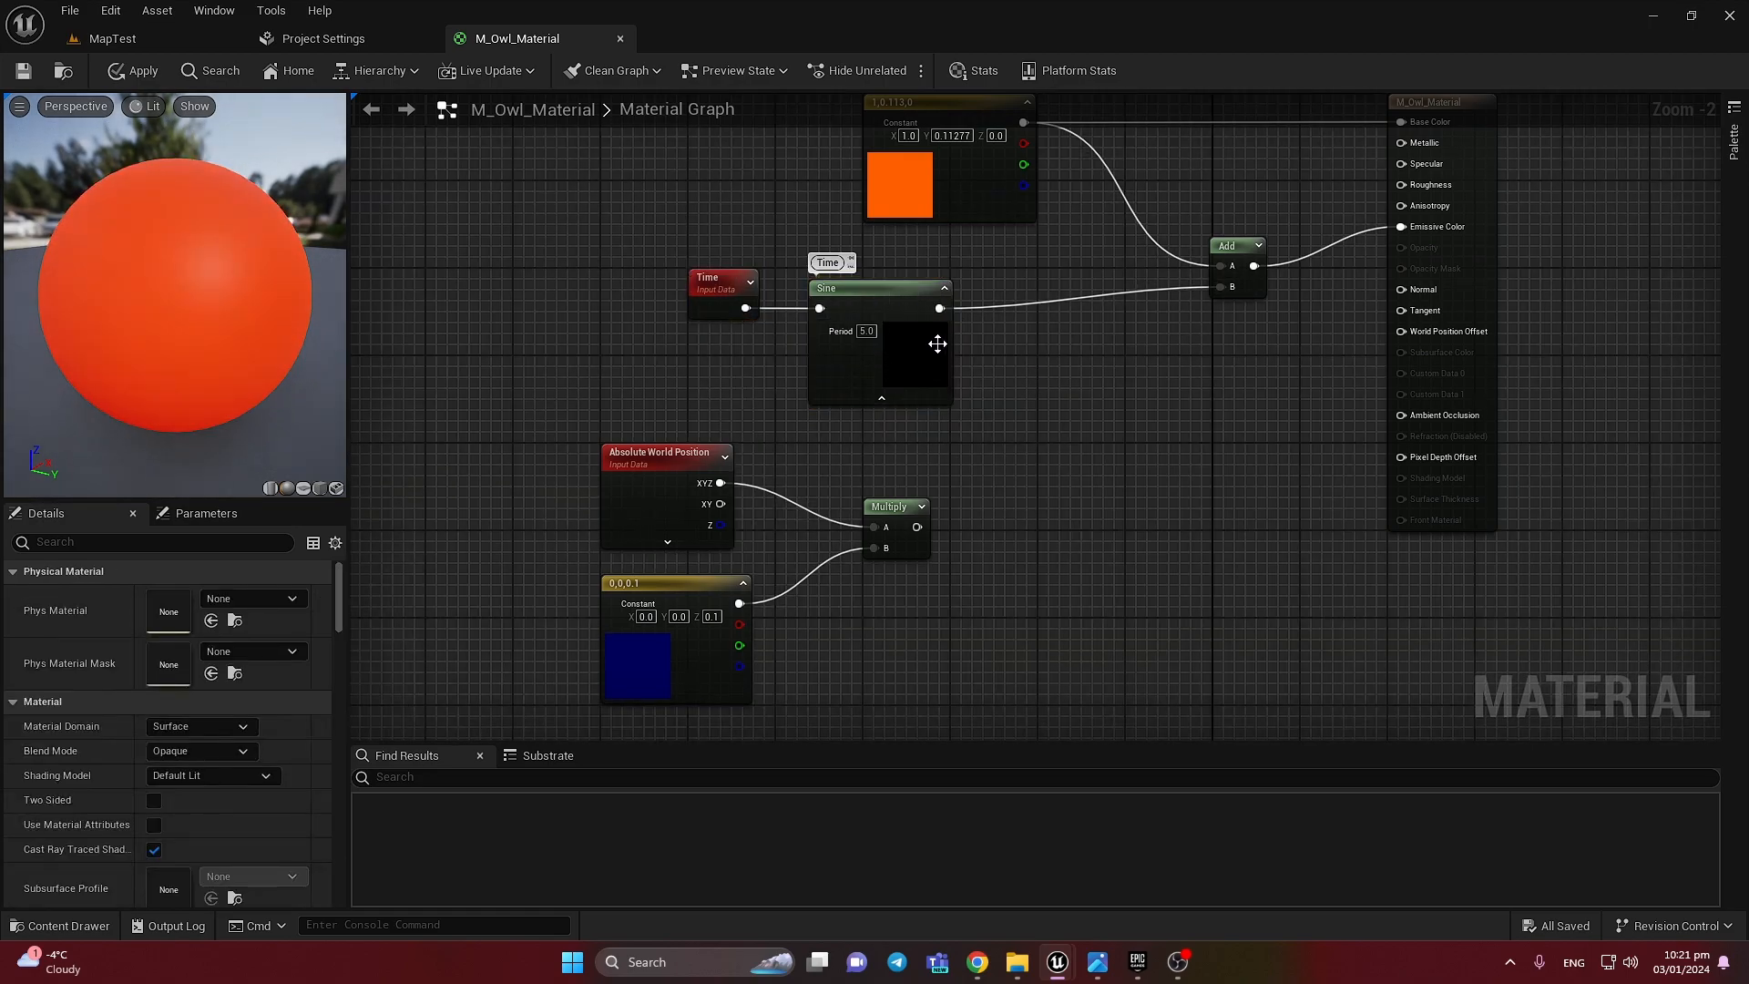
# Step: Add a second Multiply node combining the Sine output with the first Multiply result, and place it beside the Sine node
pyautogui.moveTo(940, 308); pyautogui.dragTo(1049, 484)
pyautogui.write('*')
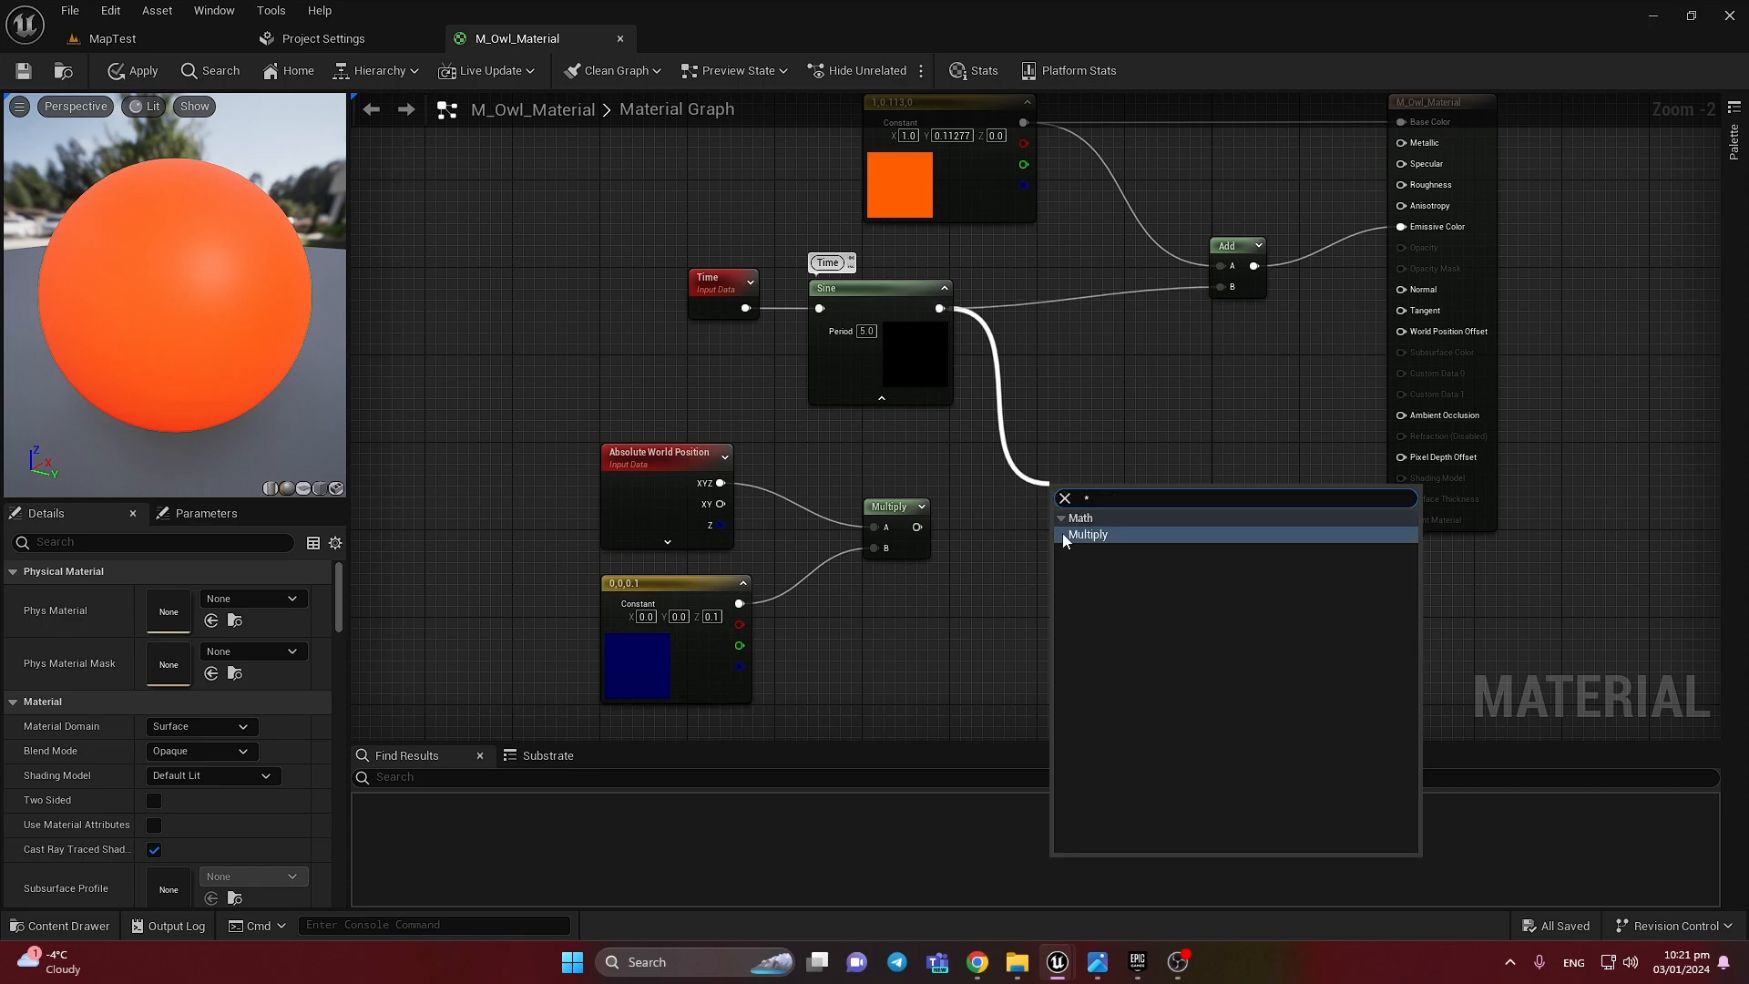
pyautogui.click(1054, 532)
pyautogui.moveTo(928, 531); pyautogui.dragTo(917, 526)
pyautogui.moveTo(1084, 493); pyautogui.dragTo(1071, 418)
pyautogui.click(1093, 398)
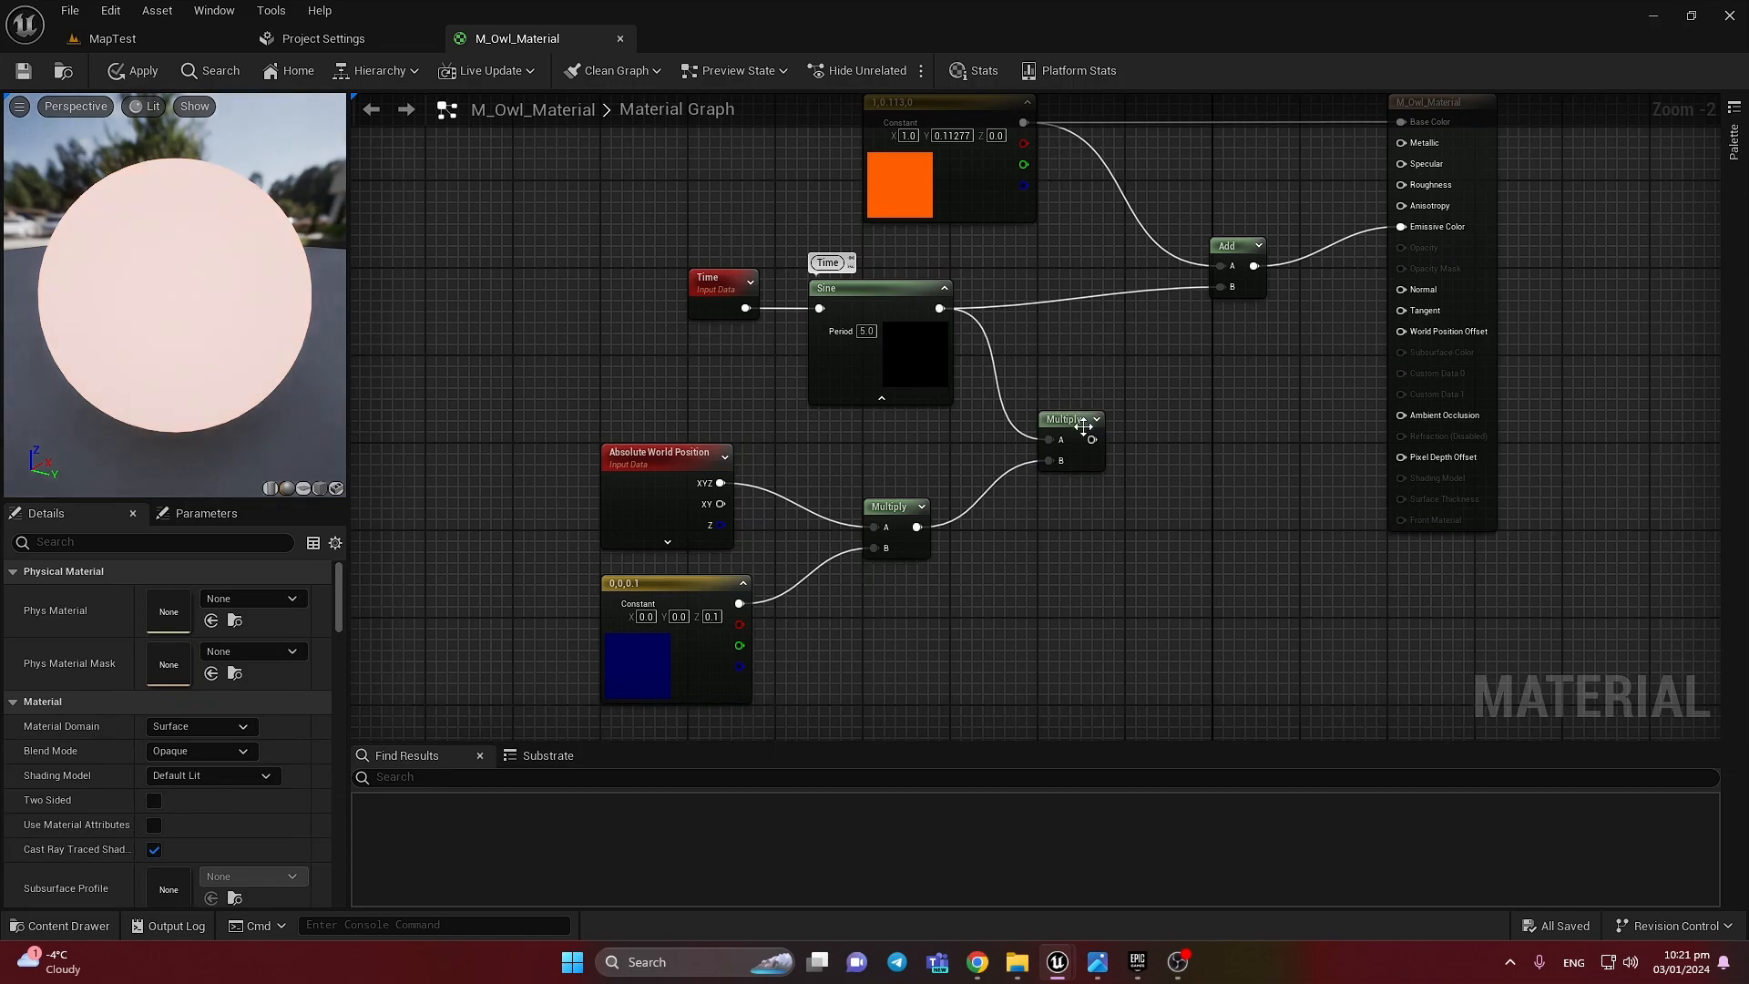
# Step: Connect the second Multiply output to World Position Offset and inspect the deforming sphere in the material preview
pyautogui.moveTo(1427, 330); pyautogui.dragTo(1429, 332)
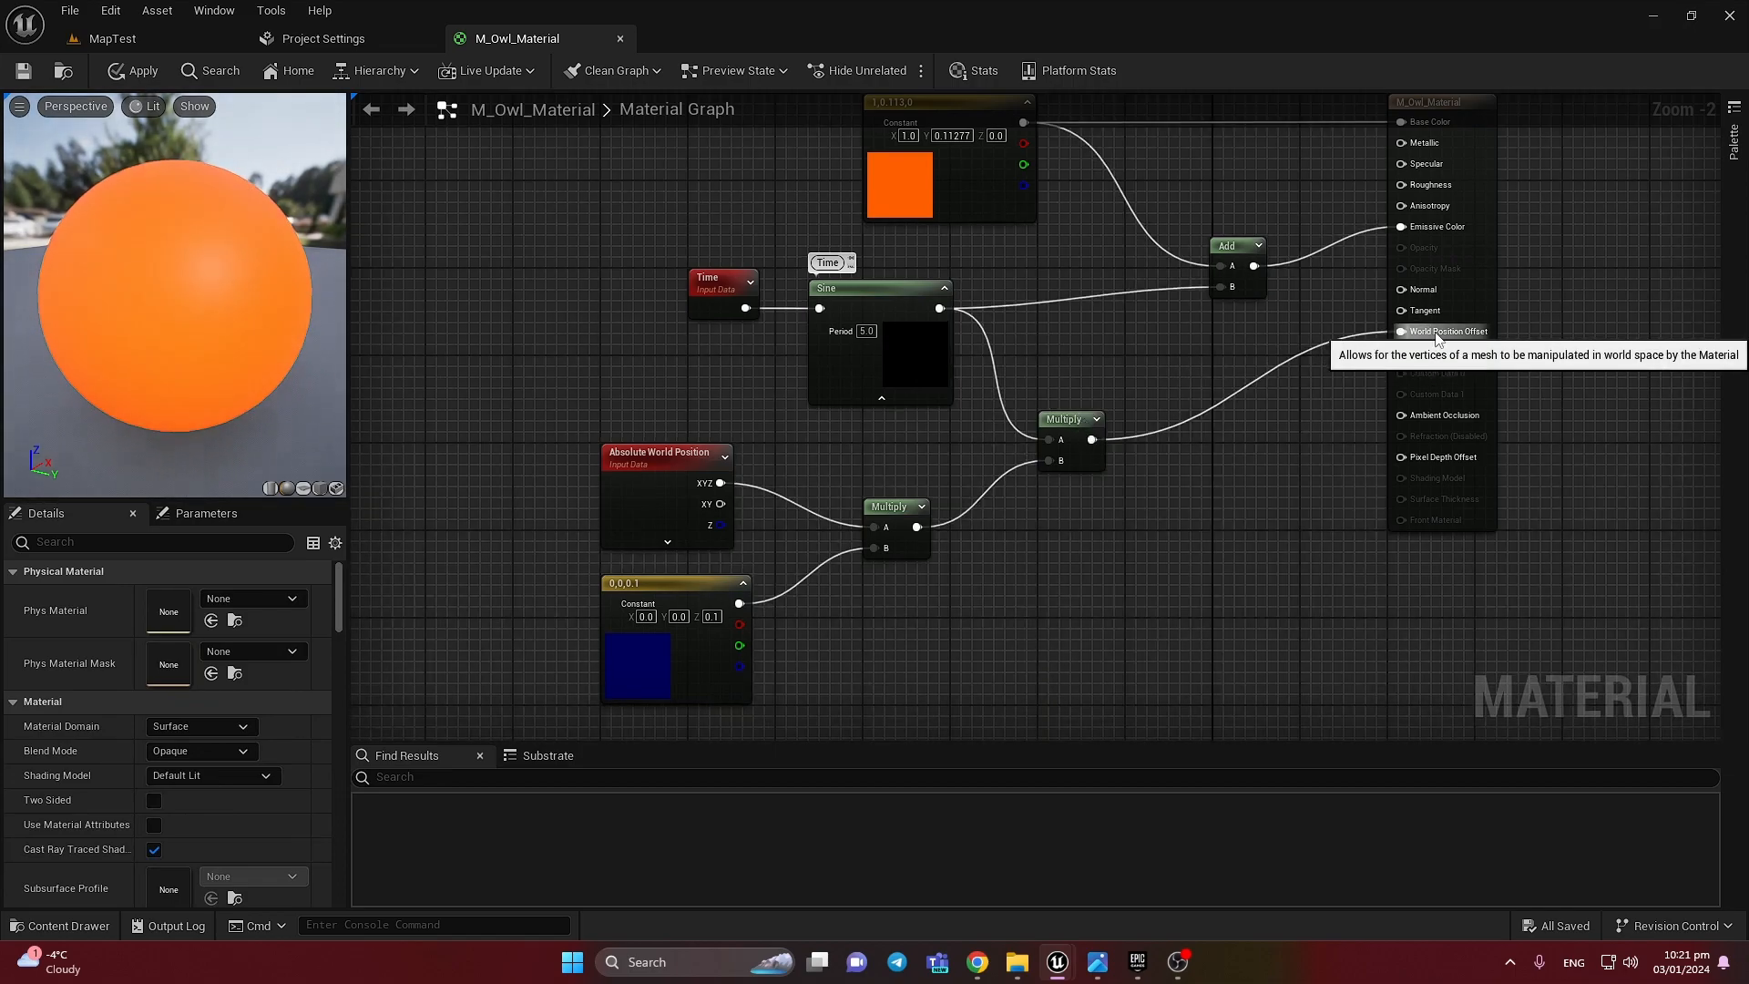
pyautogui.moveTo(263, 300); pyautogui.dragTo(410, 302)
pyautogui.moveTo(210, 302); pyautogui.dragTo(320, 314)
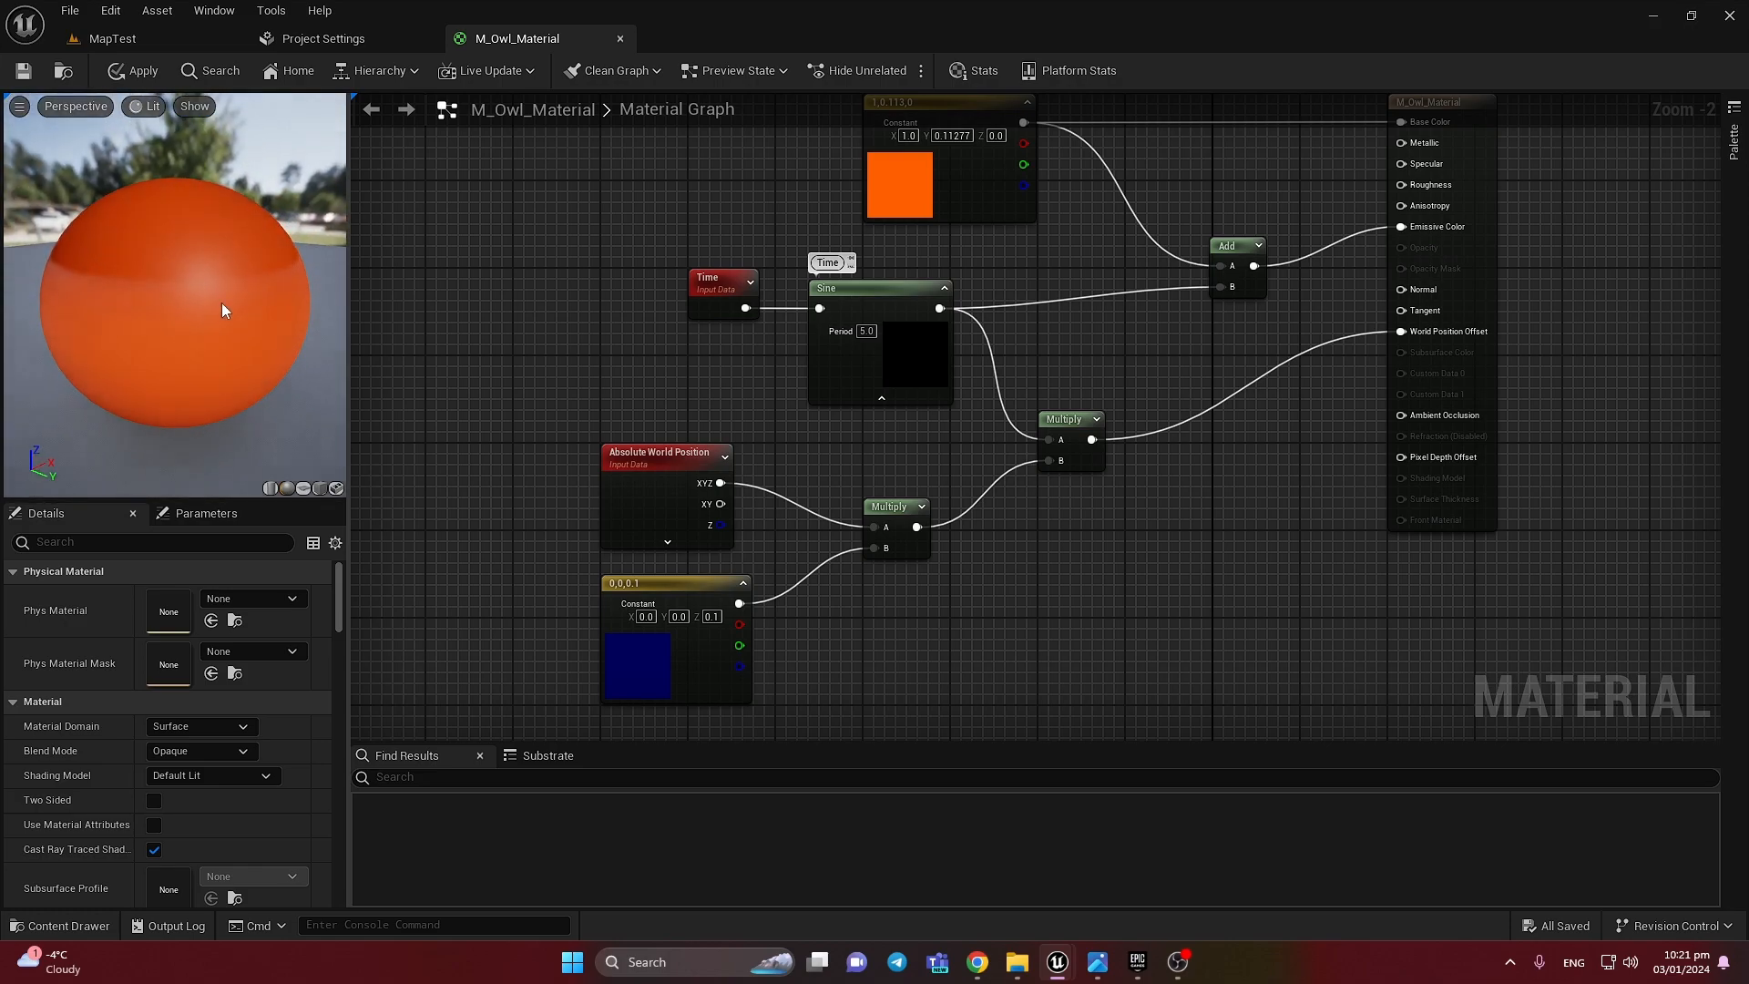
# Step: Save the material and check its effect on the cube in the MapTest level, selecting the cube
pyautogui.hotkey('ctrl', 's')
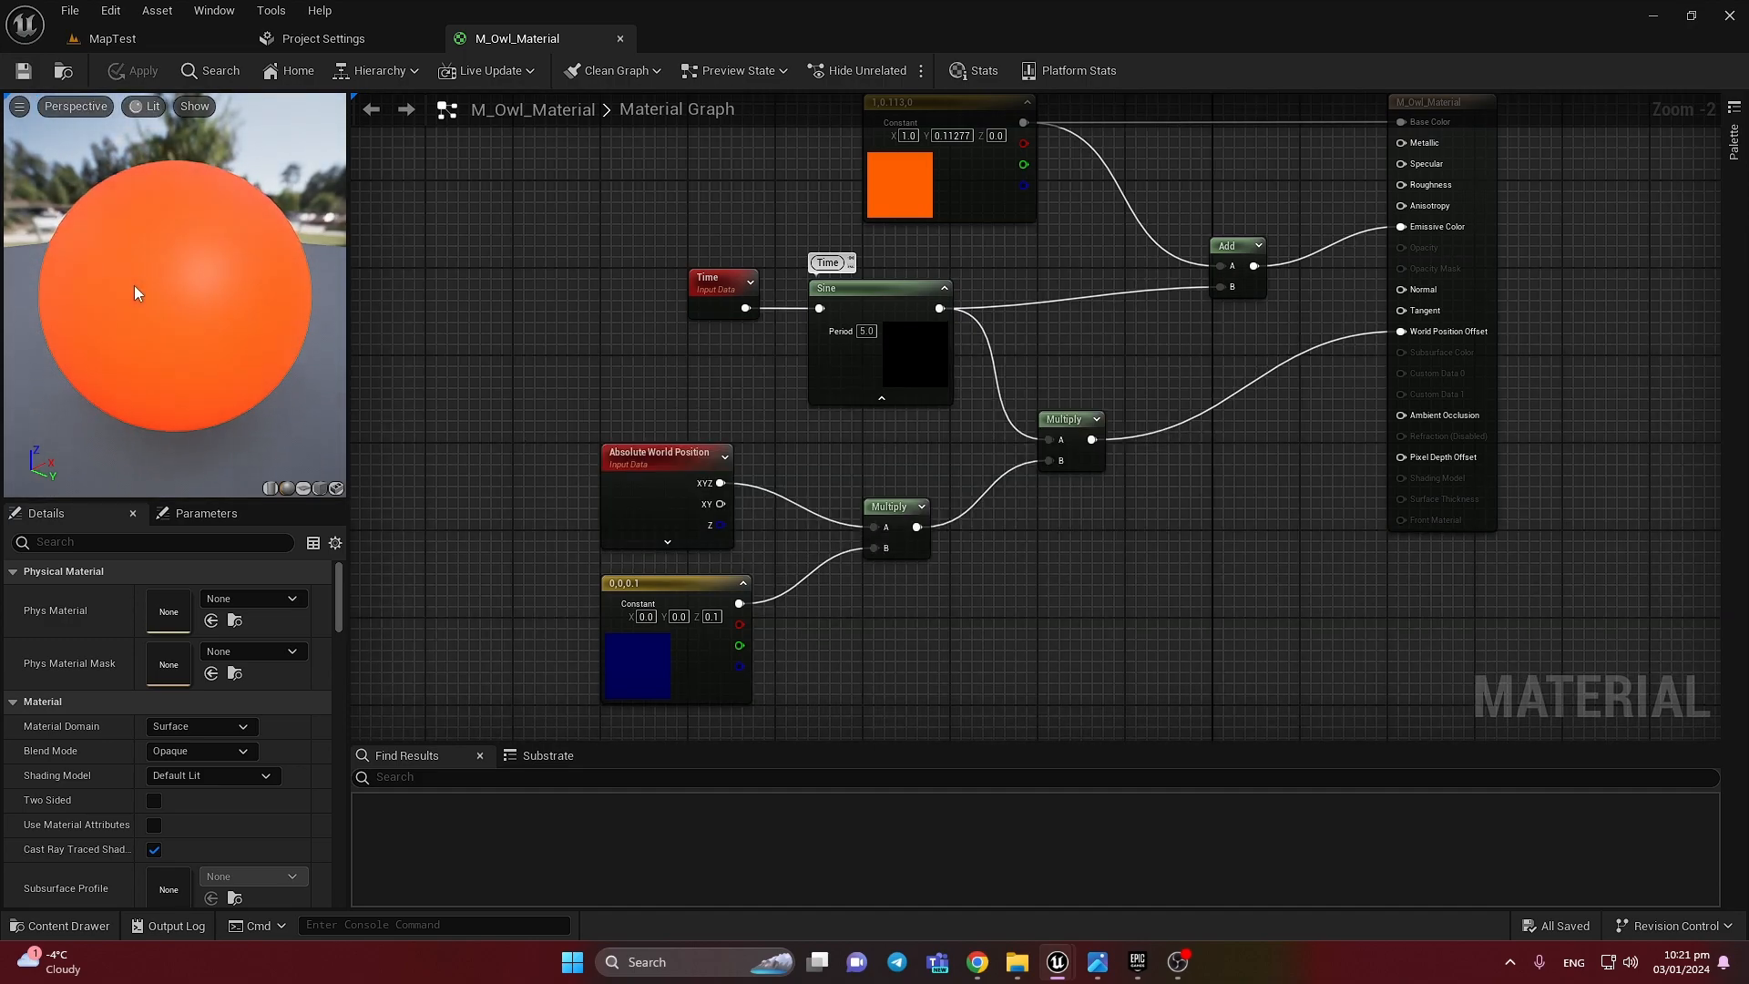
pyautogui.click(115, 43)
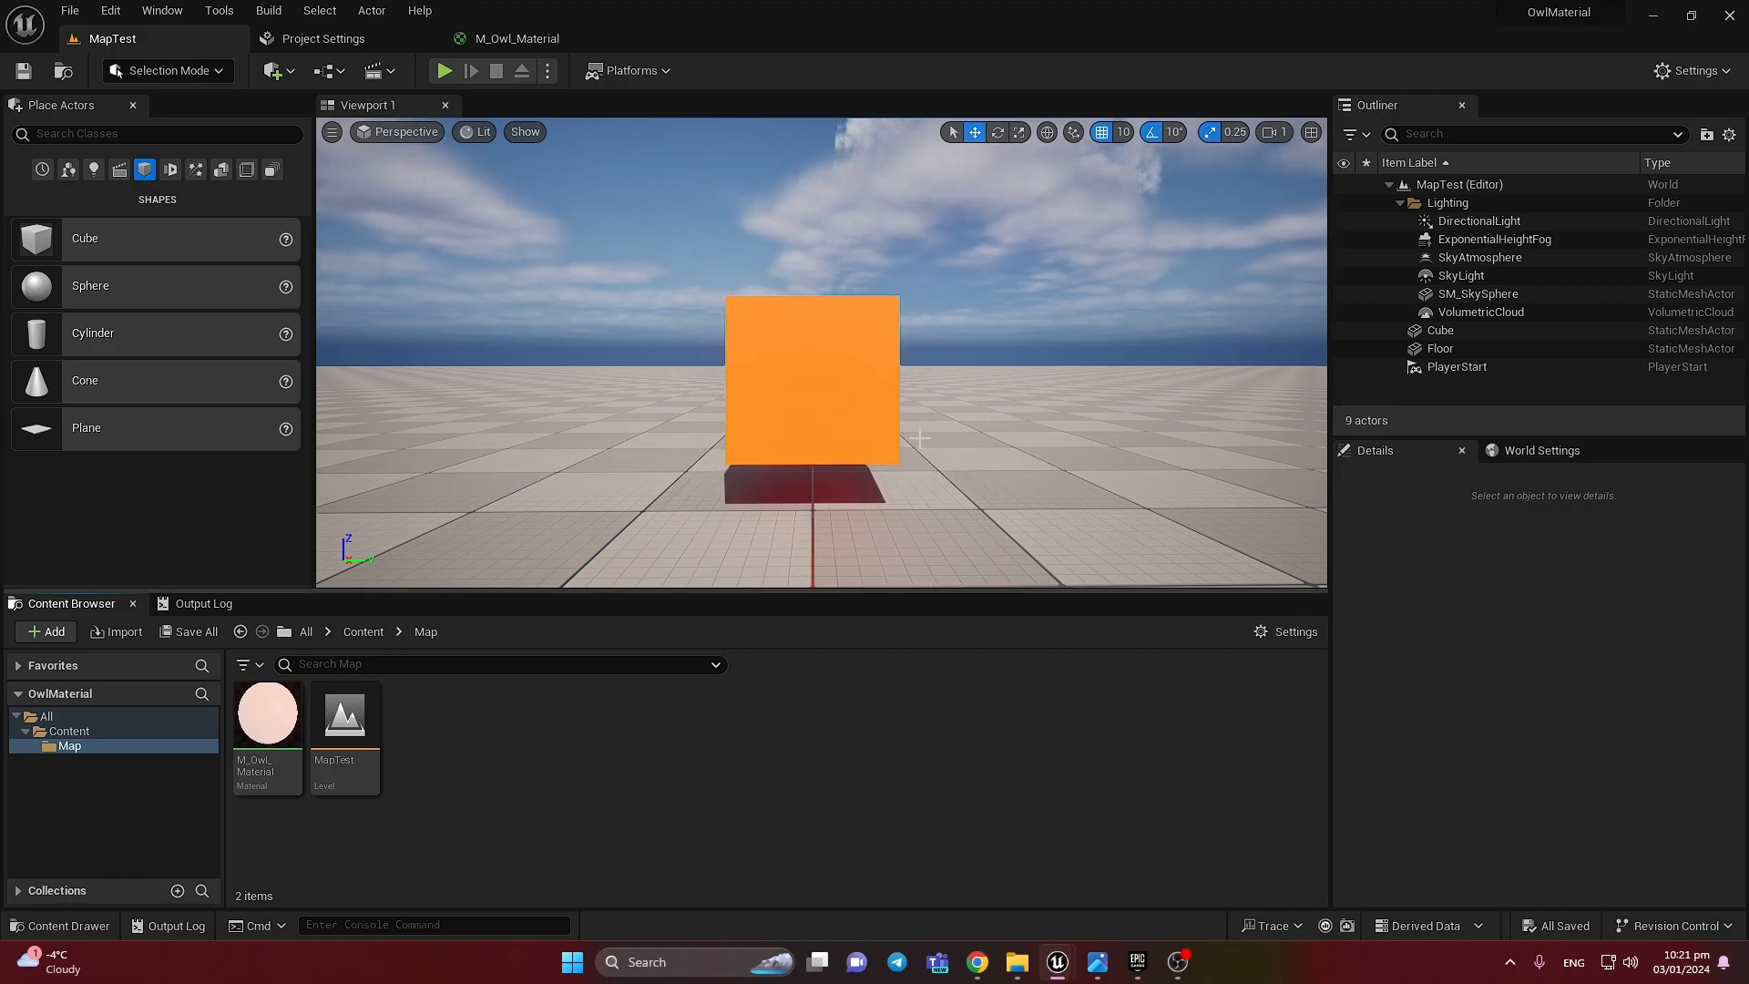
pyautogui.click(826, 393)
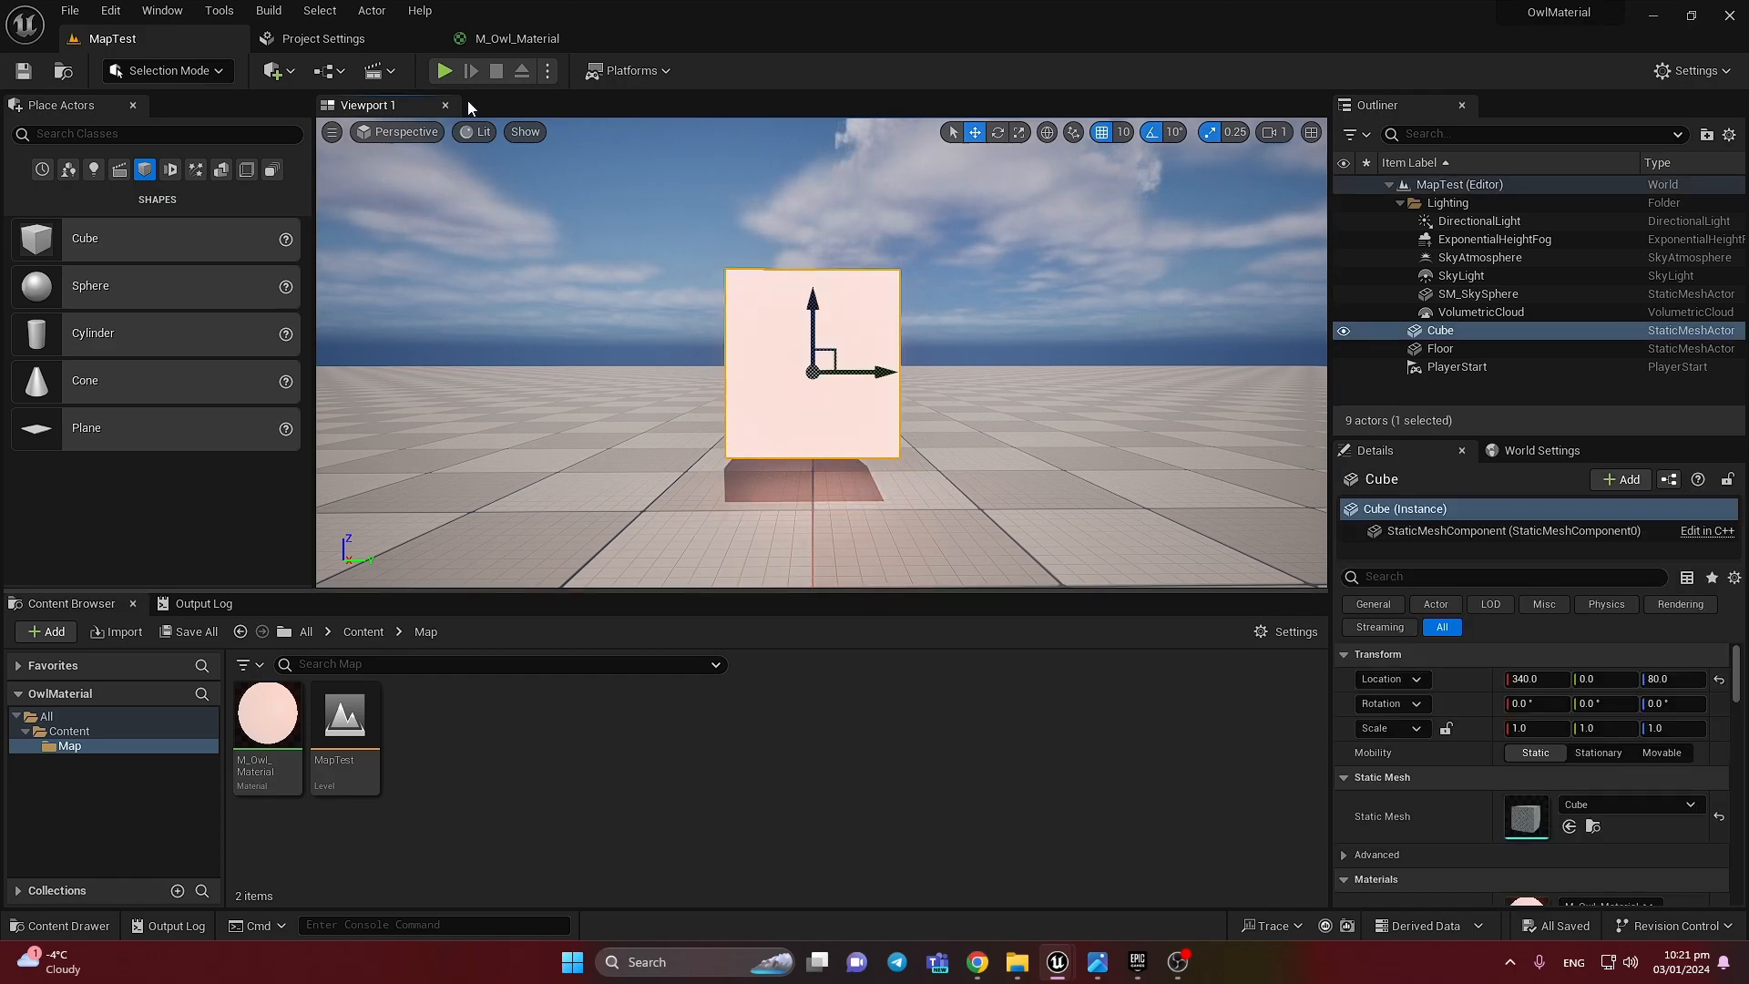
# Step: Set the Z value of the blue vector constant in M_Owl_Material to 0.9 and save the material
pyautogui.click(518, 38)
pyautogui.click(713, 618)
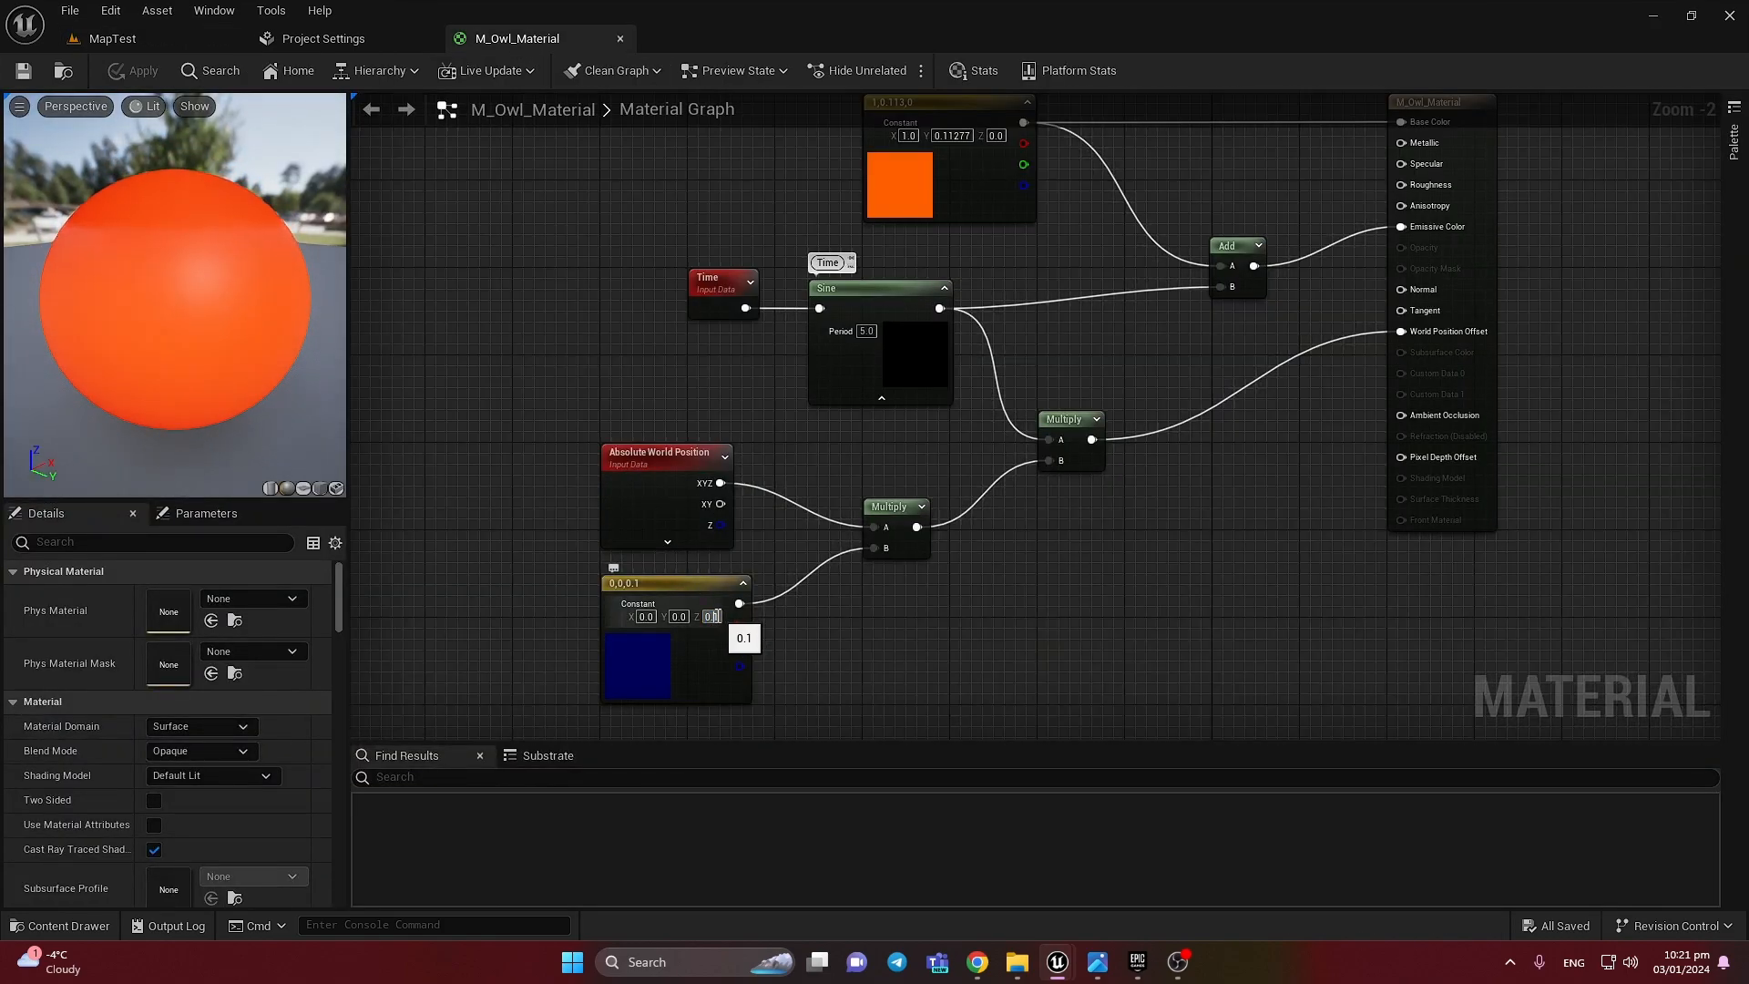
pyautogui.write('0.9')
pyautogui.press('Return')
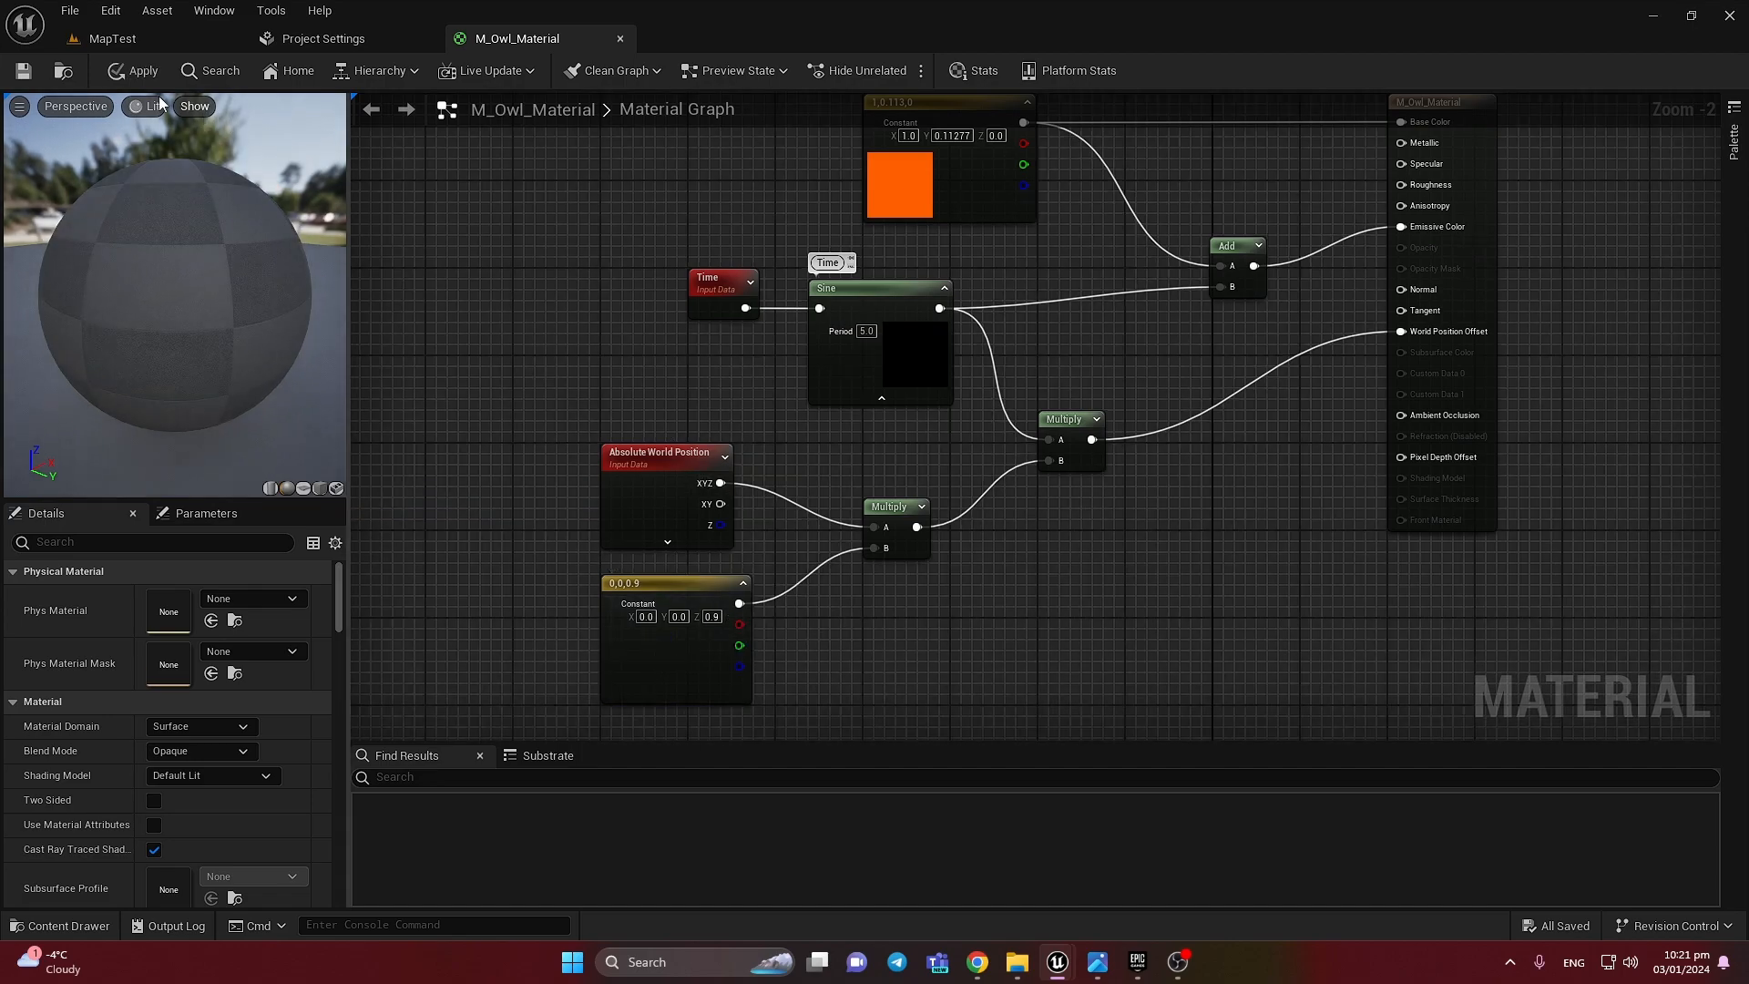
pyautogui.hotkey('ctrl', 's')
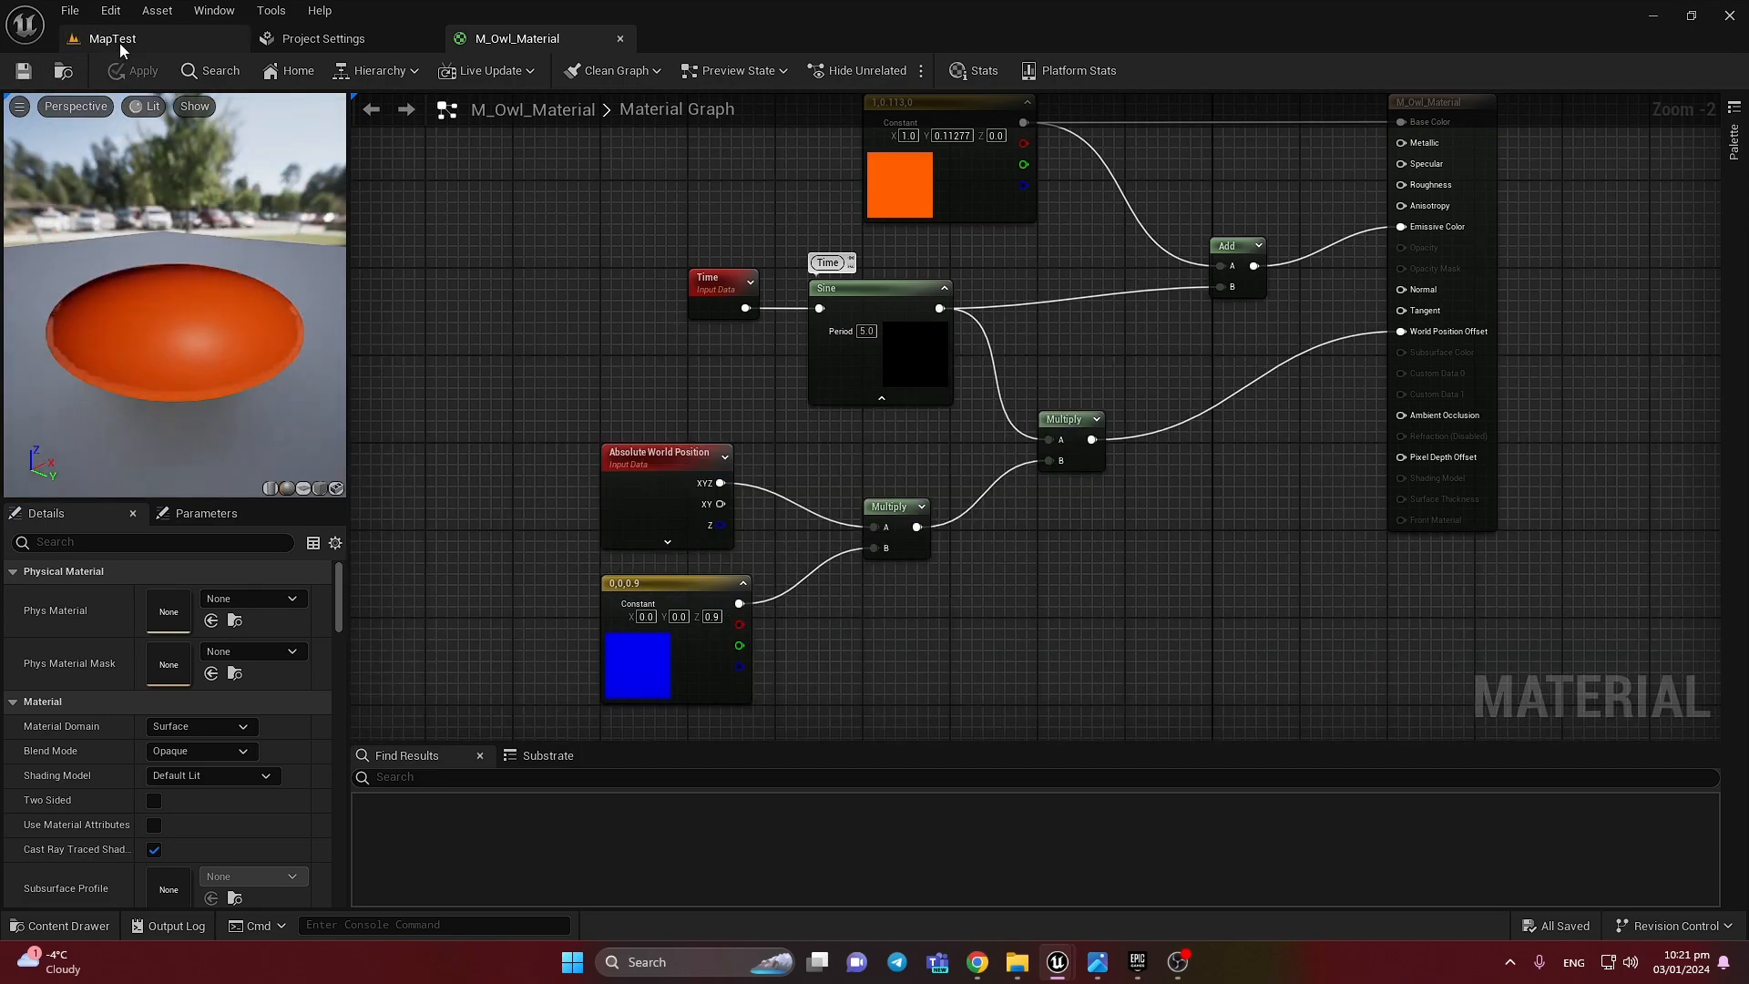
# Step: Examine the cube's stronger vertical stretching in the MapTest level and clear the selection
pyautogui.click(117, 41)
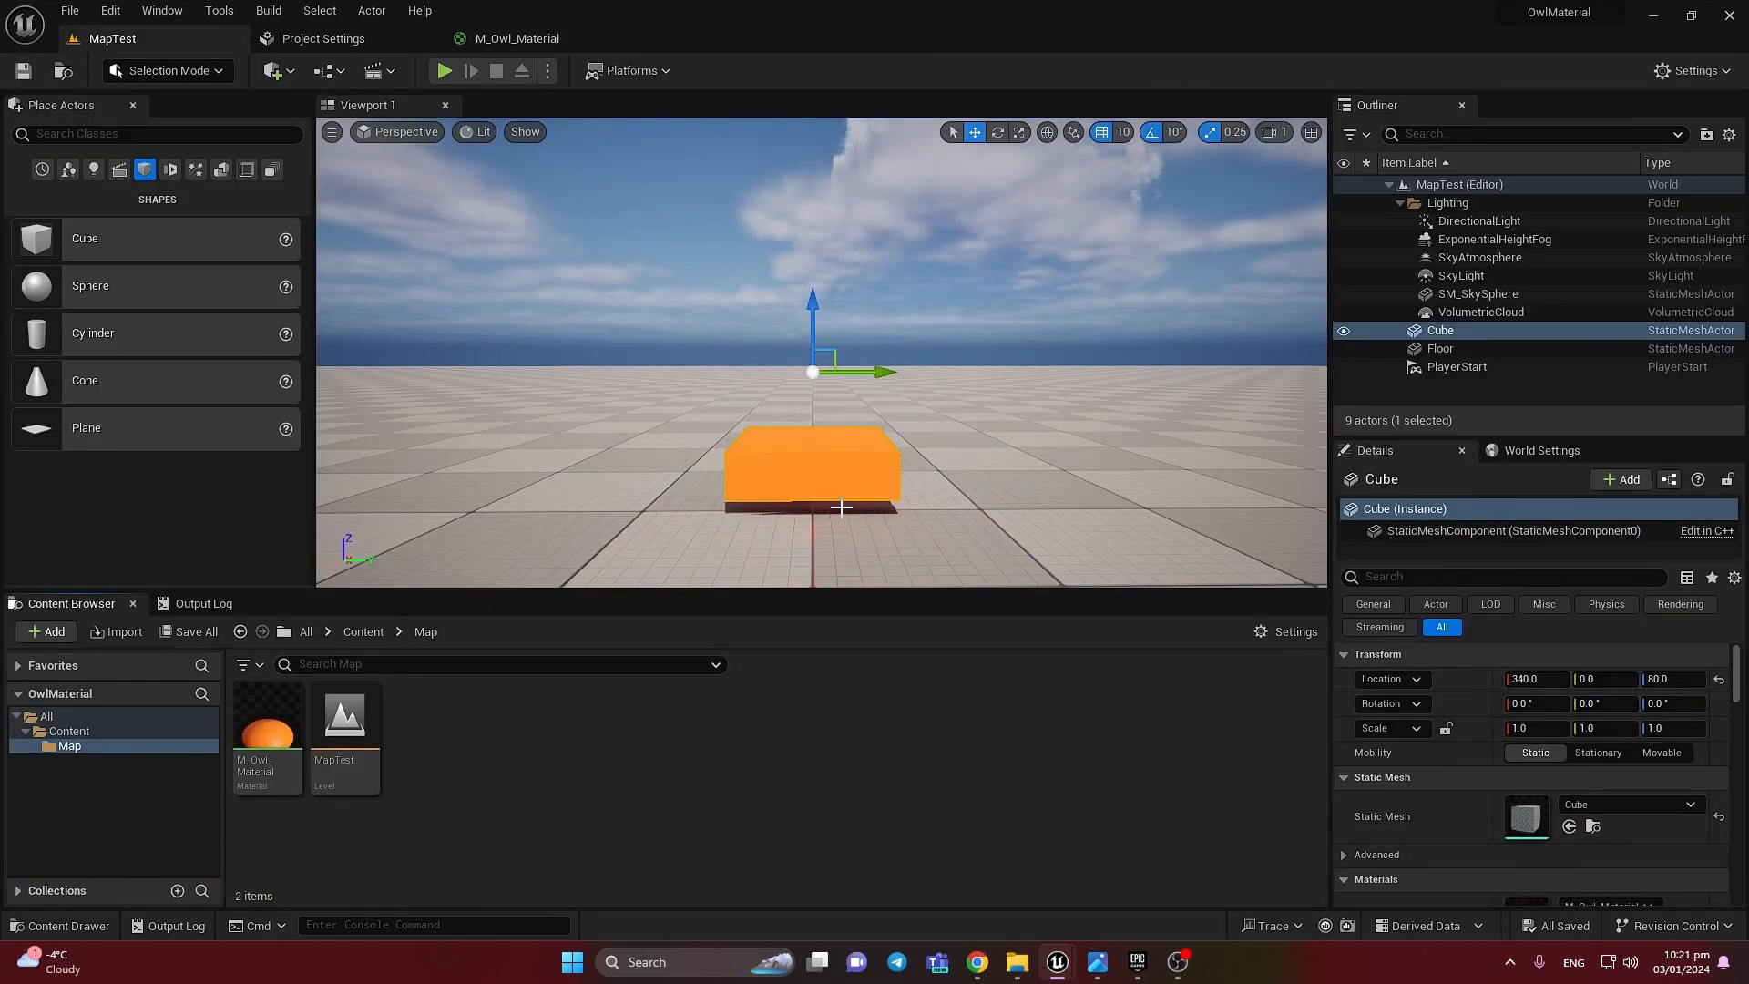
pyautogui.moveTo(834, 495)
pyautogui.mouseDown(button='right')
pyautogui.moveTo(828, 471)
pyautogui.moveTo(850, 502)
pyautogui.mouseUp(button='right')
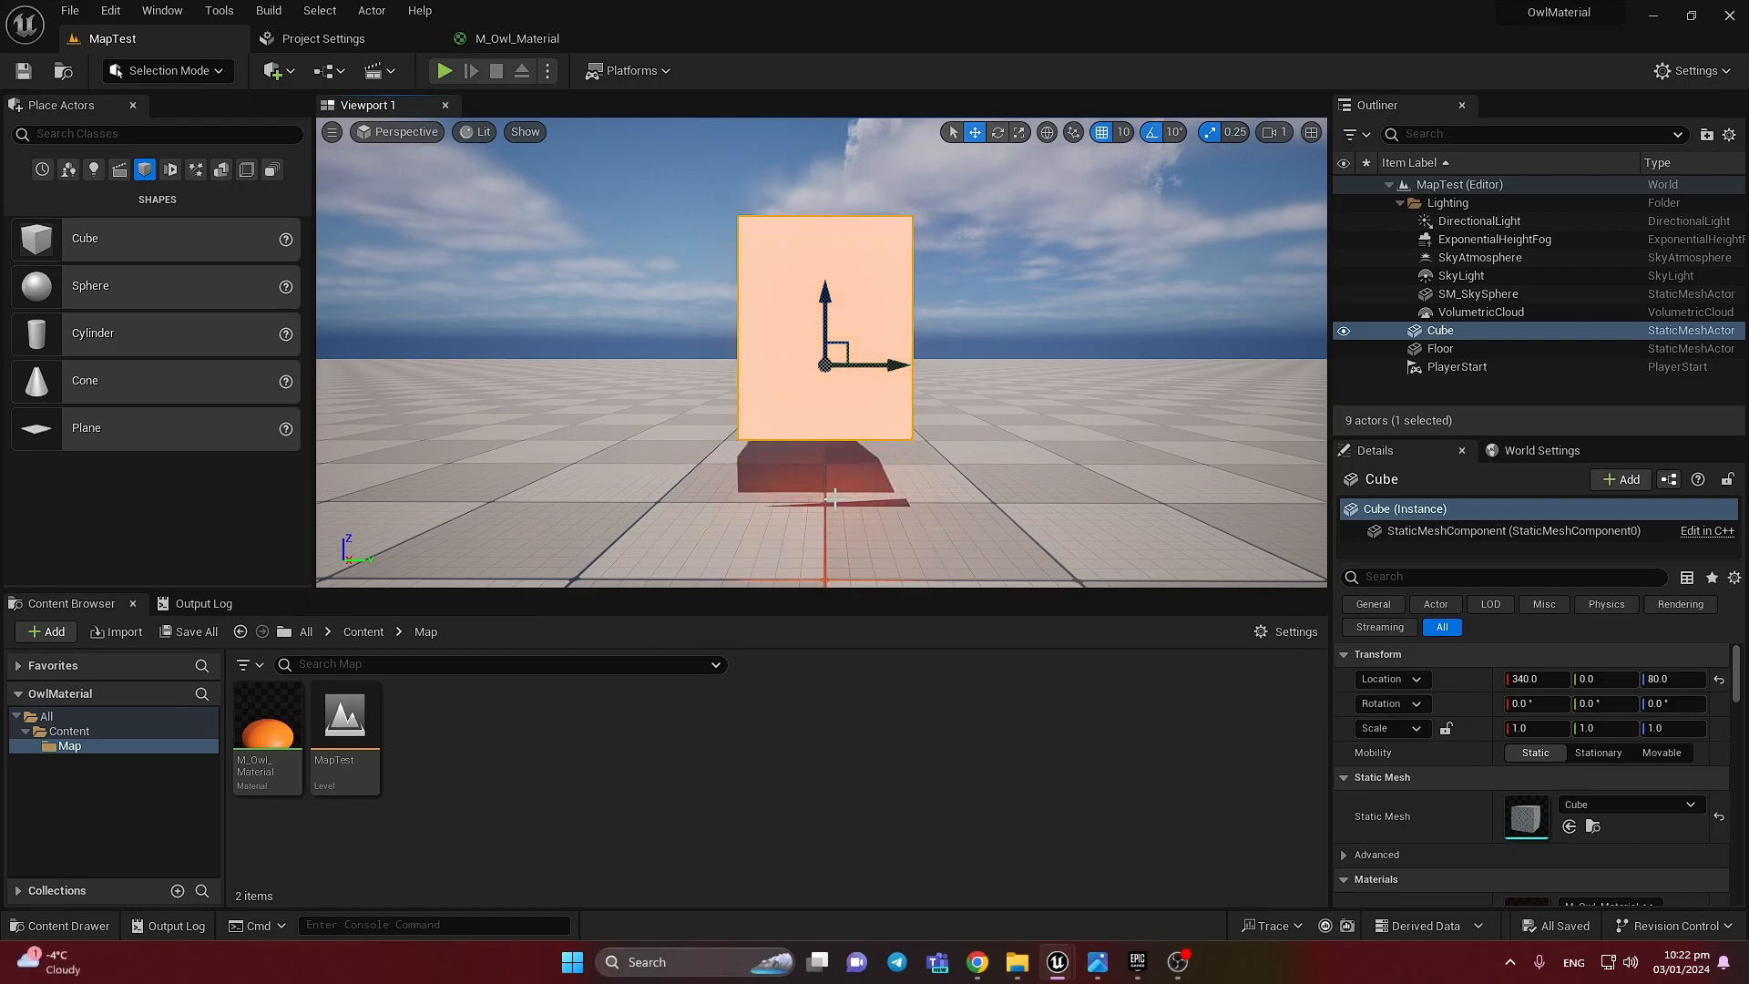
pyautogui.press('Escape')
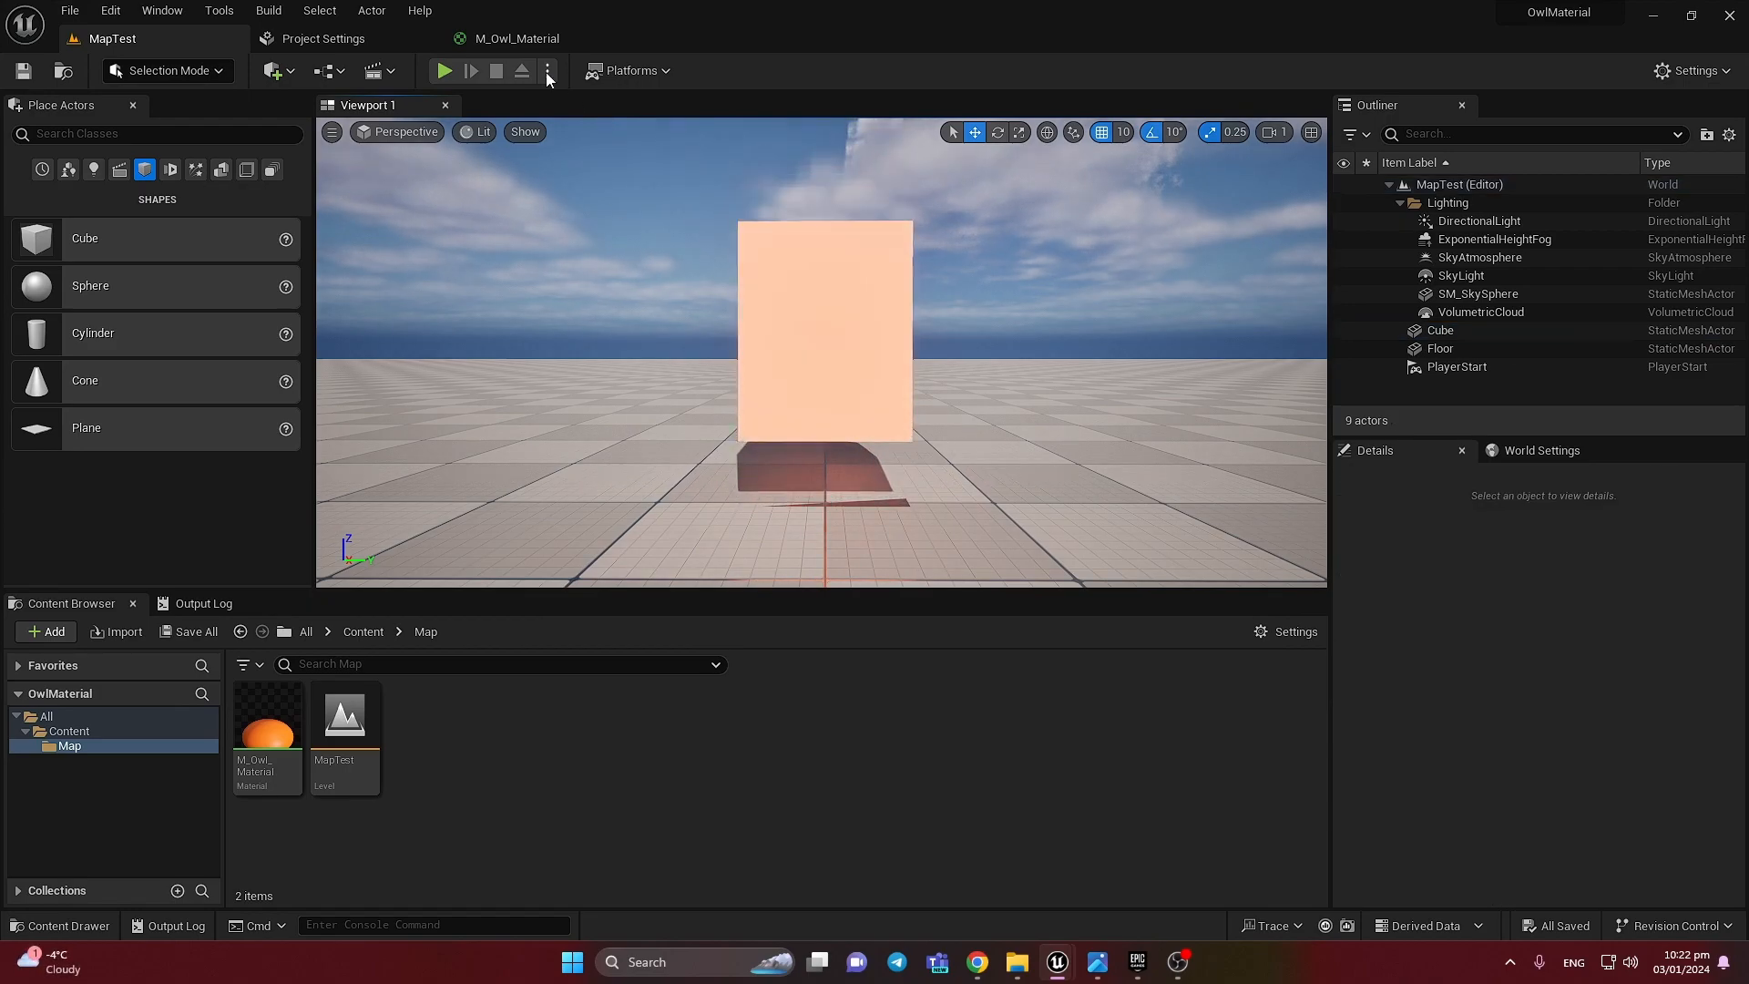
# Step: Set the blue vector constant's Z value in M_Owl_Material to 0.1 and apply the material changes
pyautogui.click(514, 40)
pyautogui.click(634, 464)
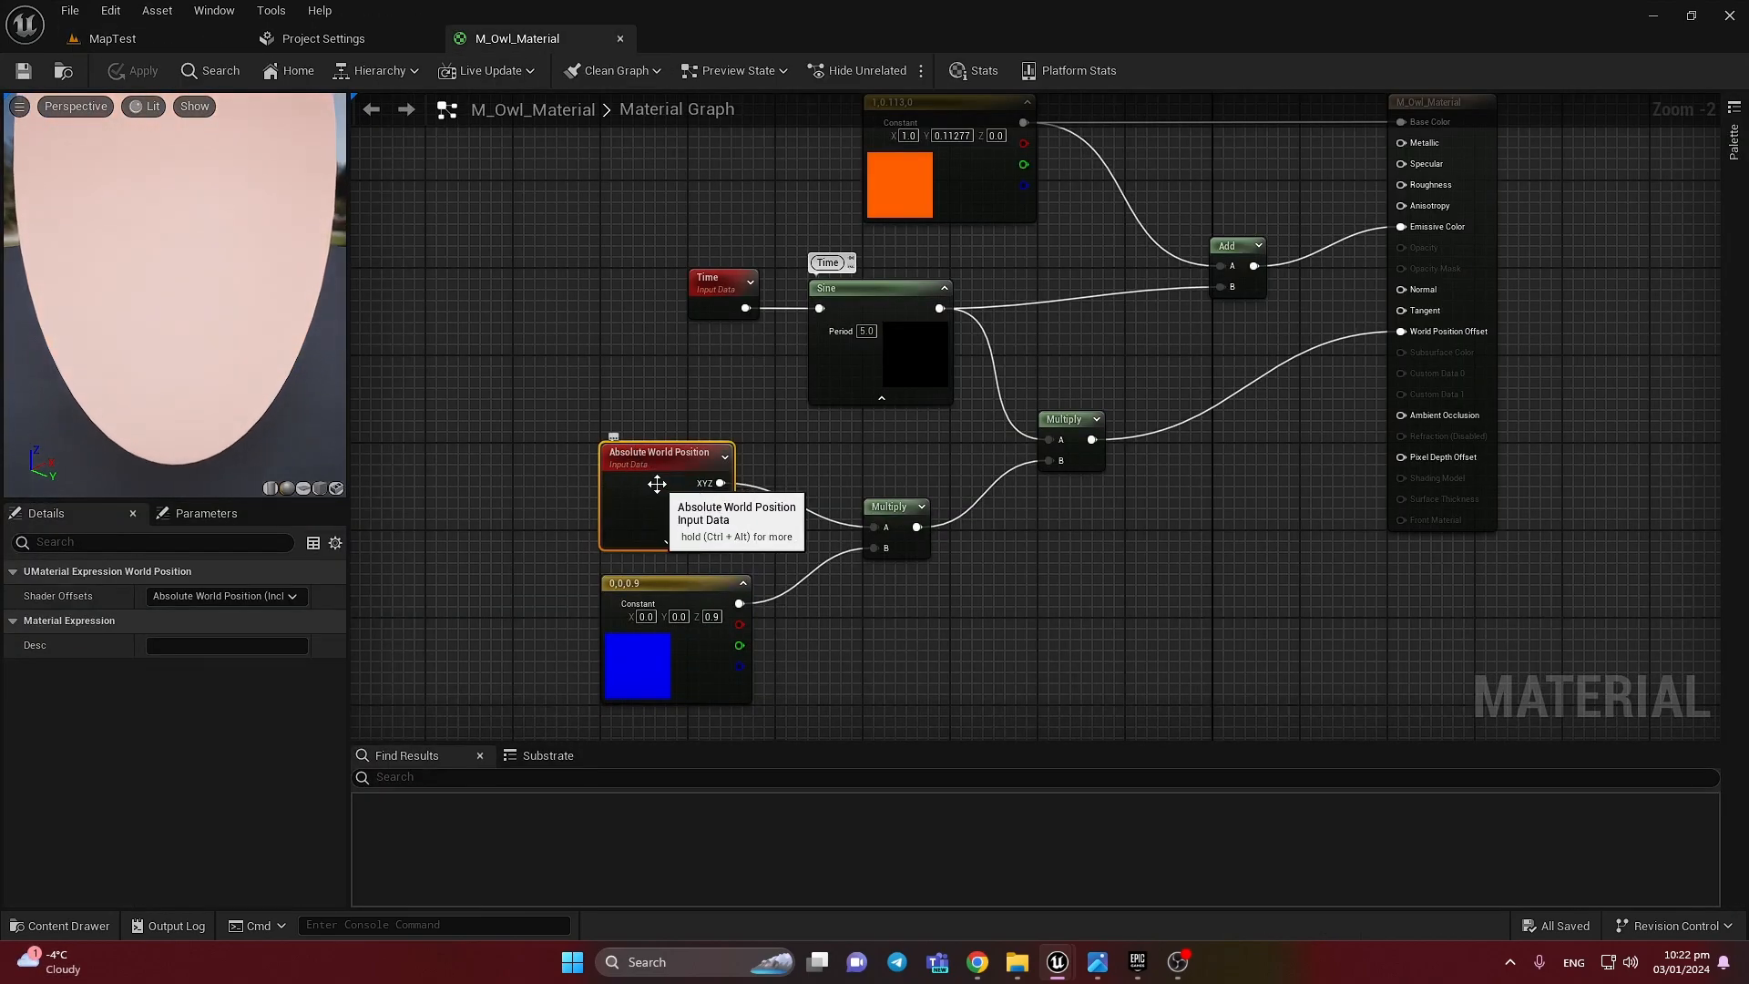
pyautogui.click(766, 526)
pyautogui.click(713, 618)
pyautogui.write('0.1')
pyautogui.click(839, 623)
pyautogui.click(132, 70)
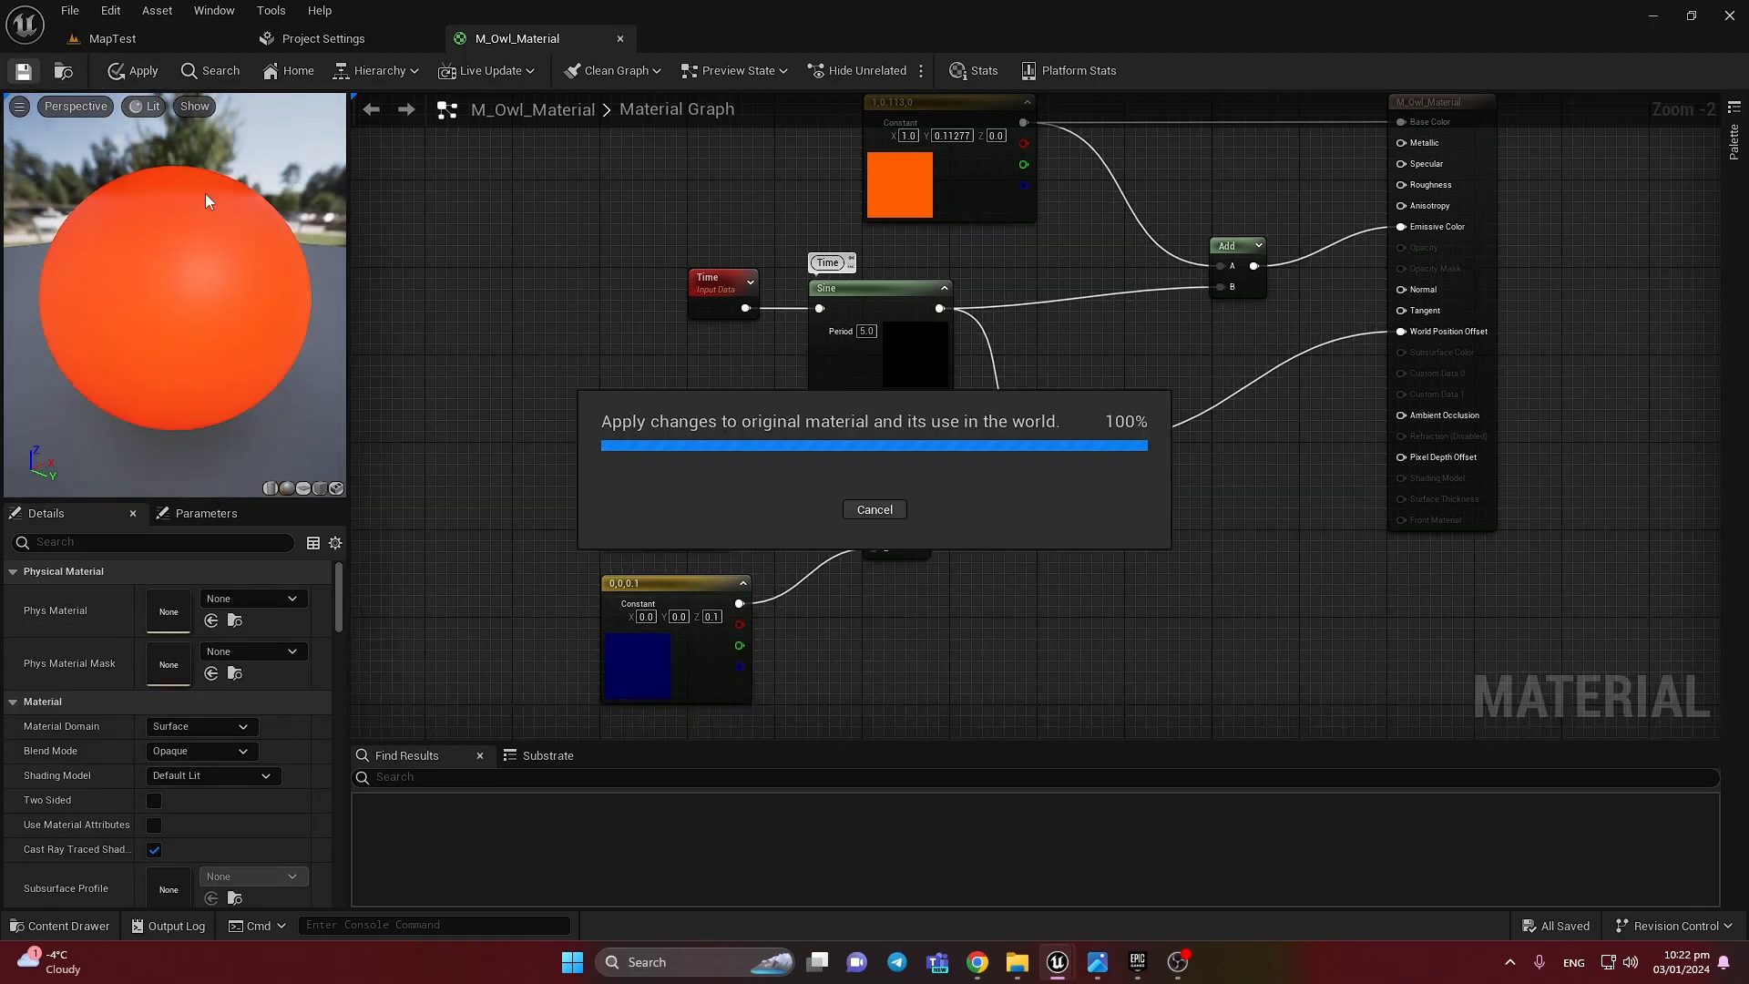
# Step: Switch to the MapTest level, view the cube from farther away and select it
pyautogui.click(648, 467)
pyautogui.click(907, 591)
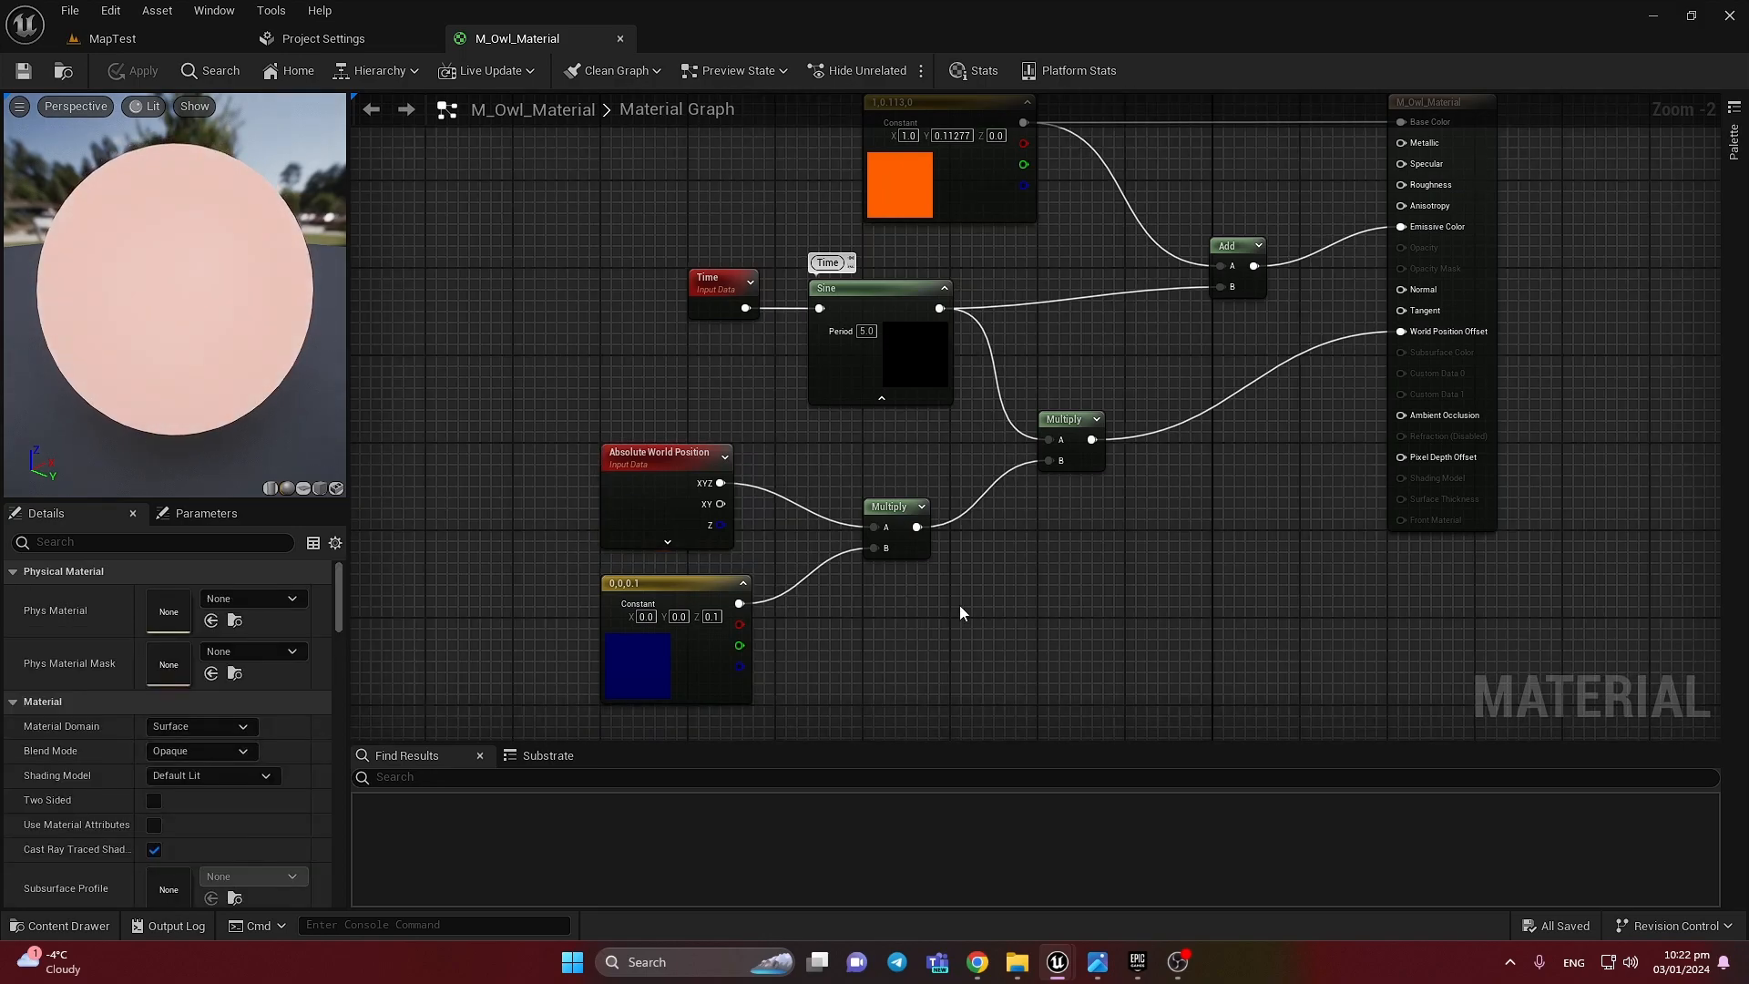
pyautogui.click(113, 39)
pyautogui.moveTo(865, 458); pyautogui.dragTo(880, 470, button='right')
pyautogui.press('s')
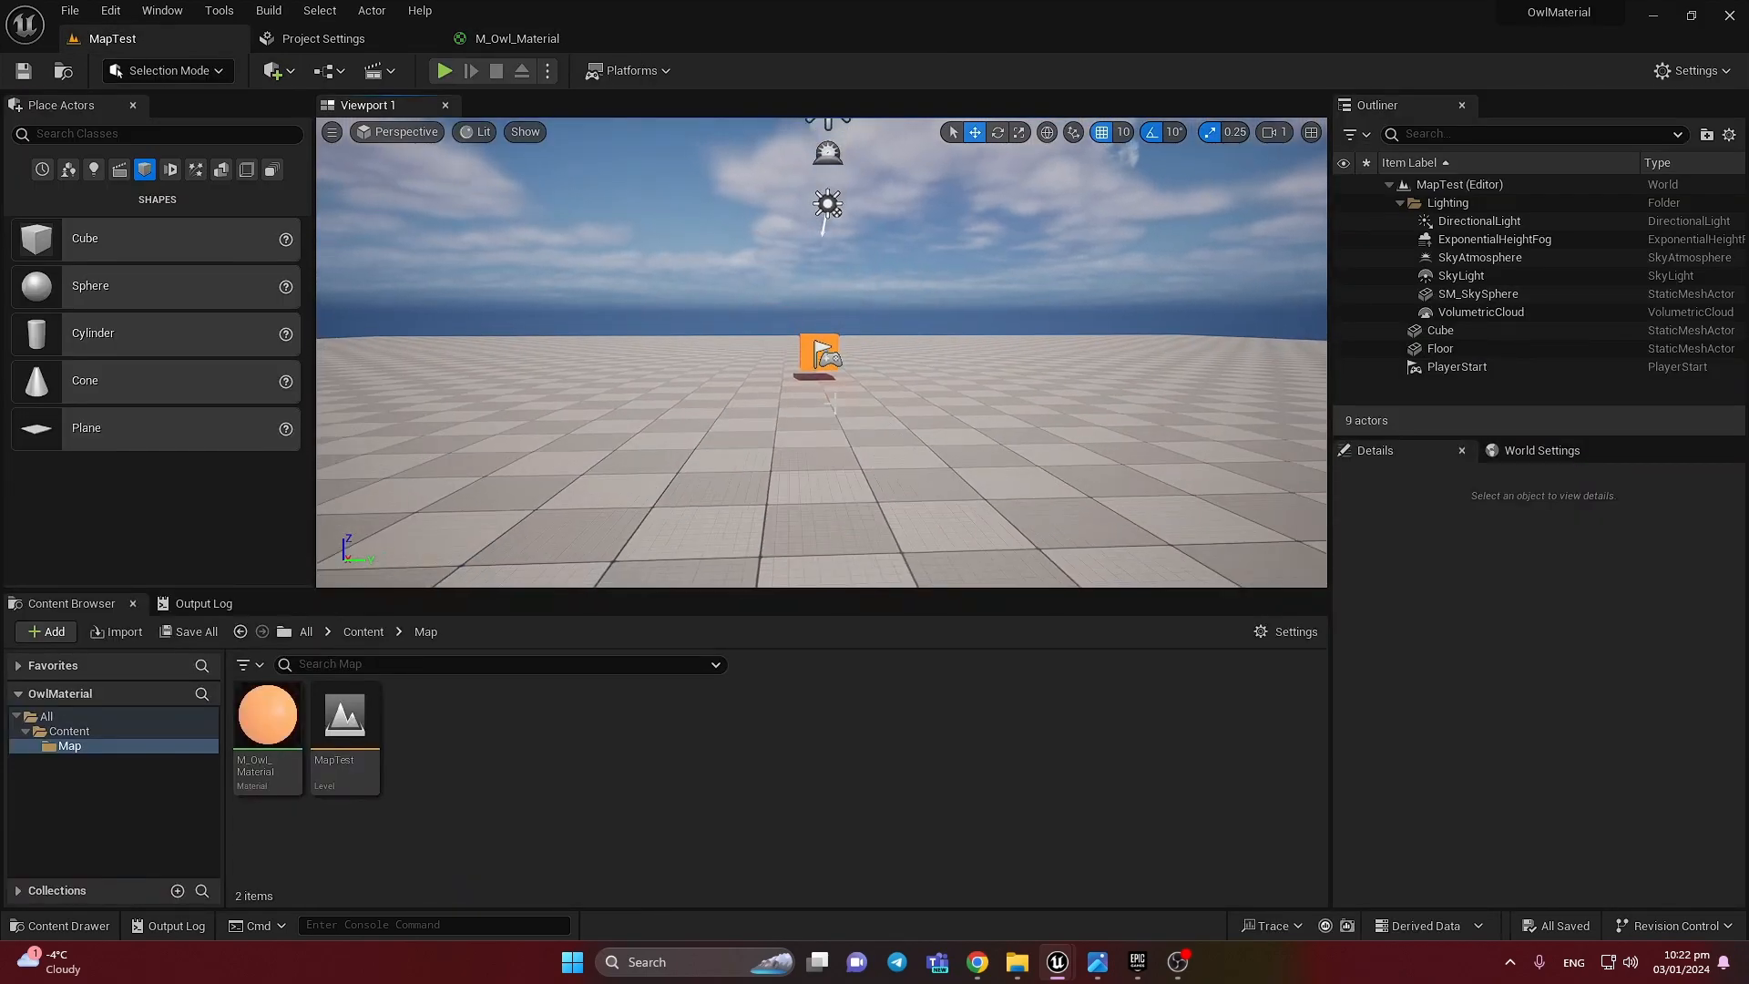
pyautogui.click(827, 356)
pyautogui.click(798, 375)
pyautogui.click(810, 354)
# Step: Raise the selected cube to a Z location of 1800 and check how its animation behaves high above the floor
pyautogui.moveTo(810, 354); pyautogui.dragTo(797, 439, button='right')
pyautogui.press('w')
pyautogui.press('s')
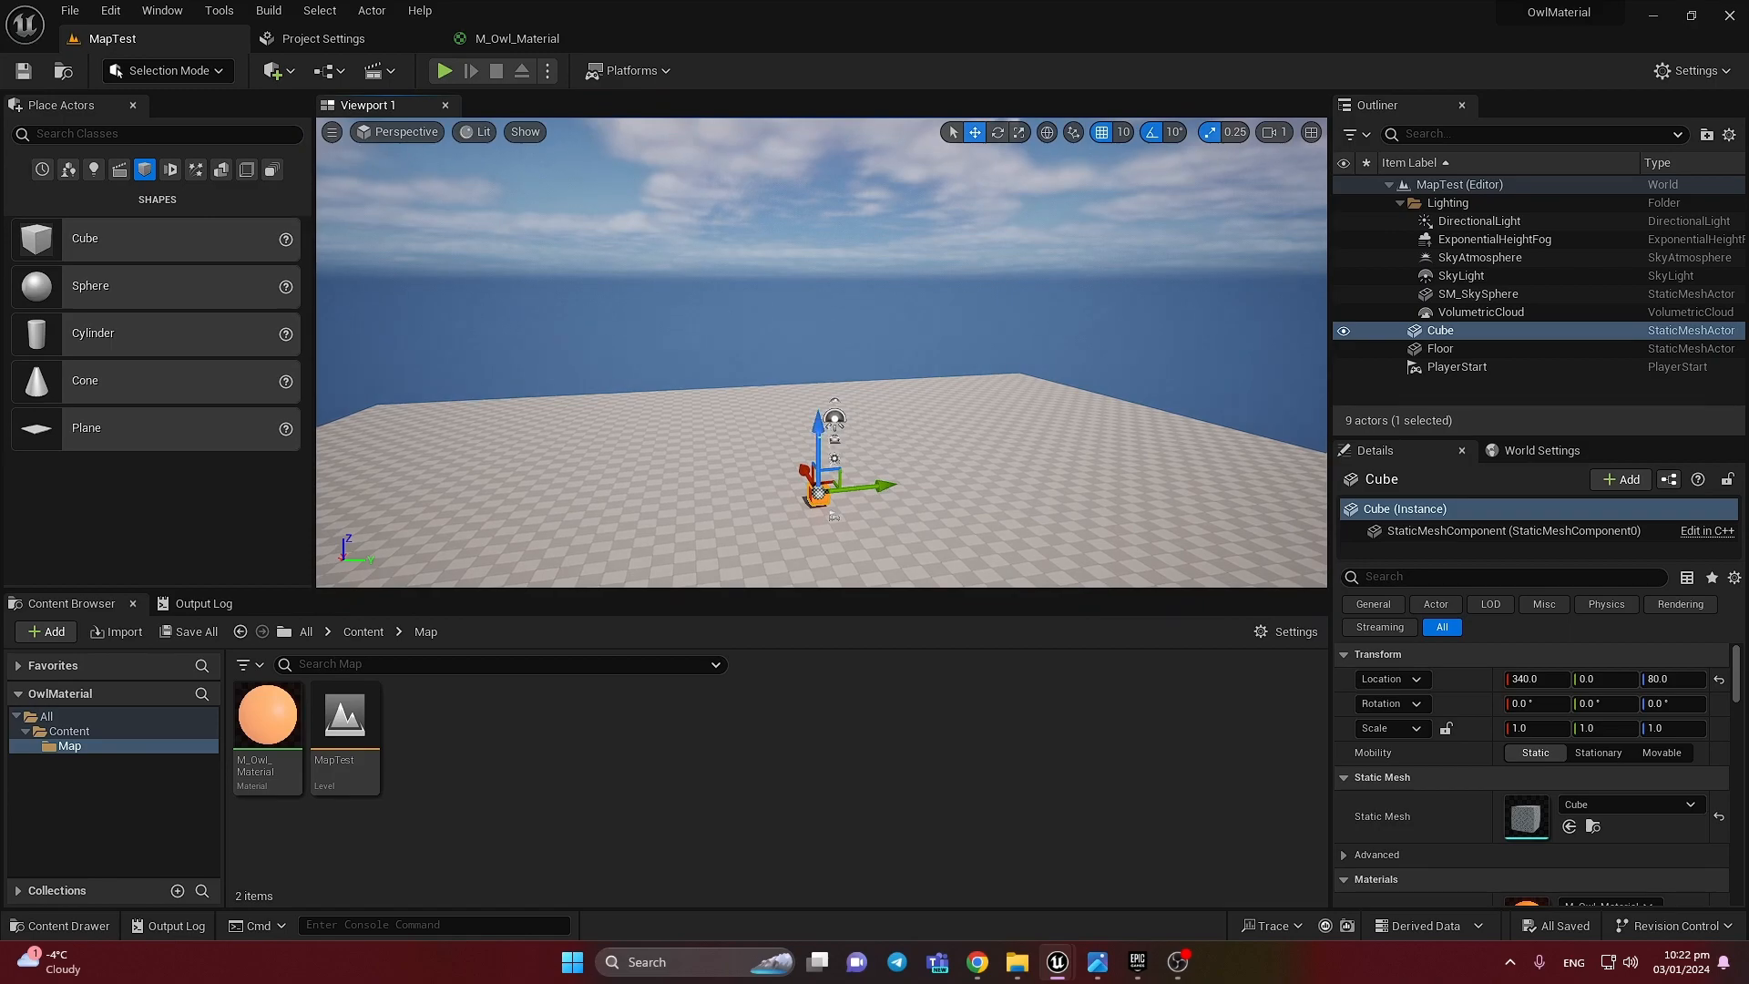
pyautogui.moveTo(841, 228); pyautogui.dragTo(787, 217, button='right')
pyautogui.press('e')
pyautogui.press('w')
pyautogui.press('d')
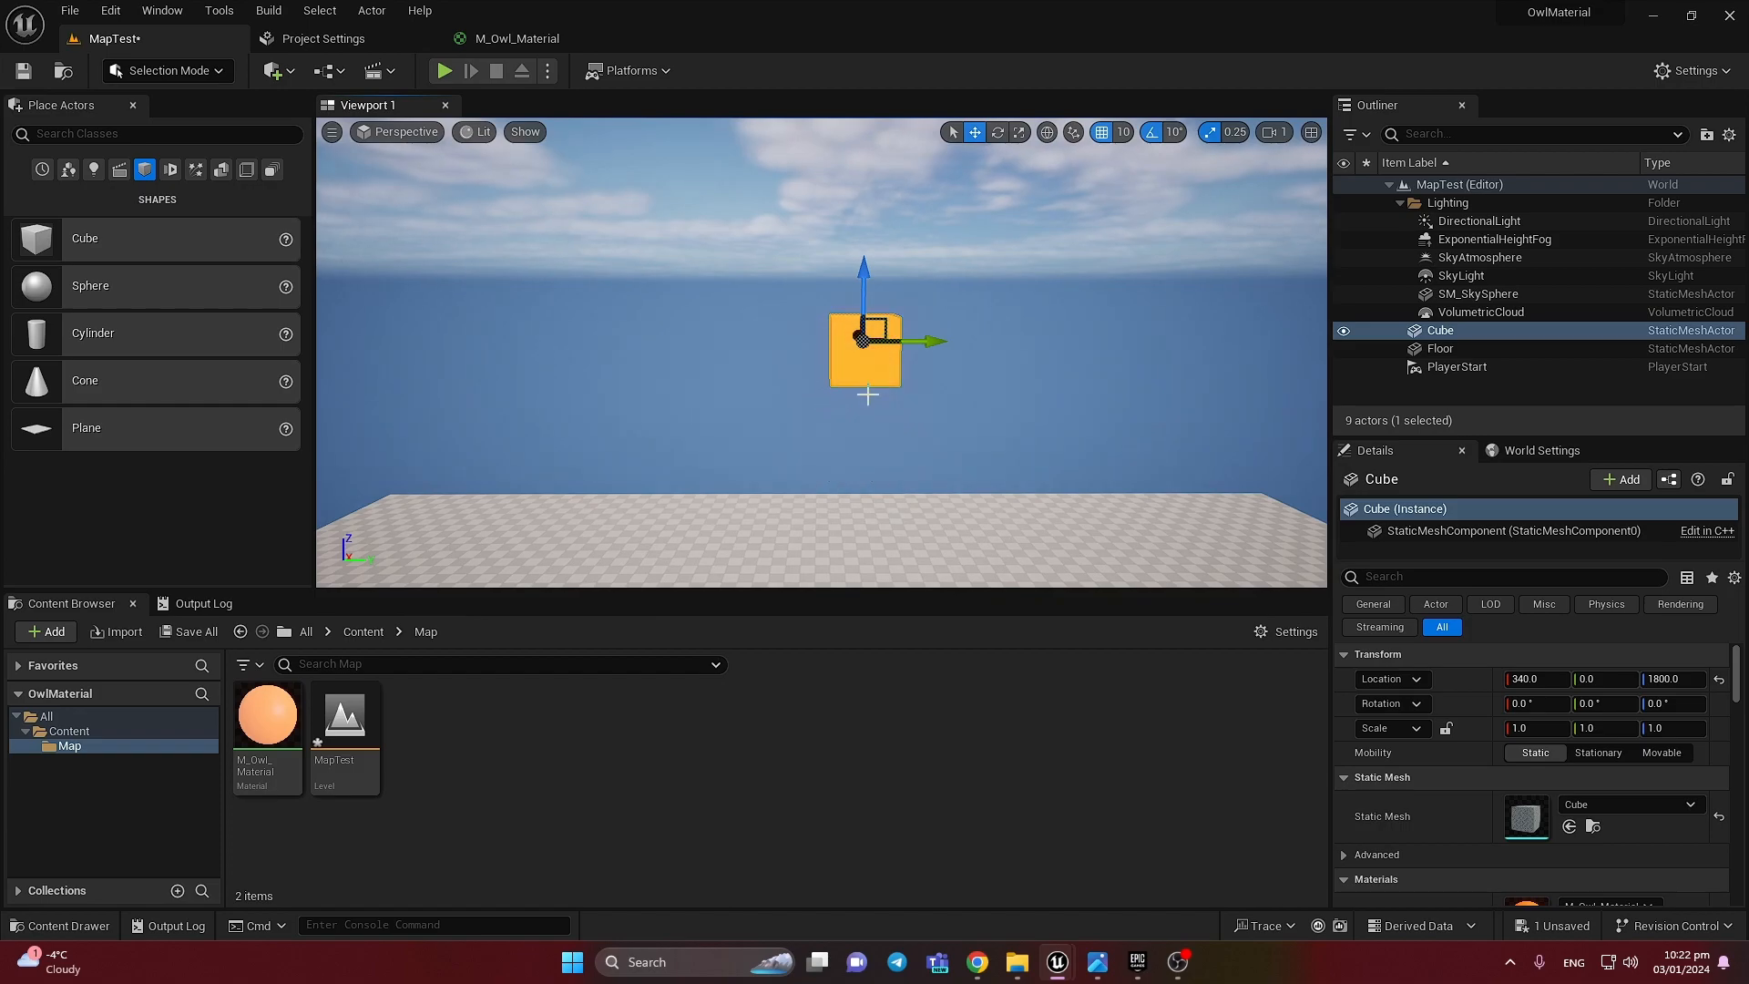
pyautogui.moveTo(867, 426); pyautogui.dragTo(898, 435, button='right')
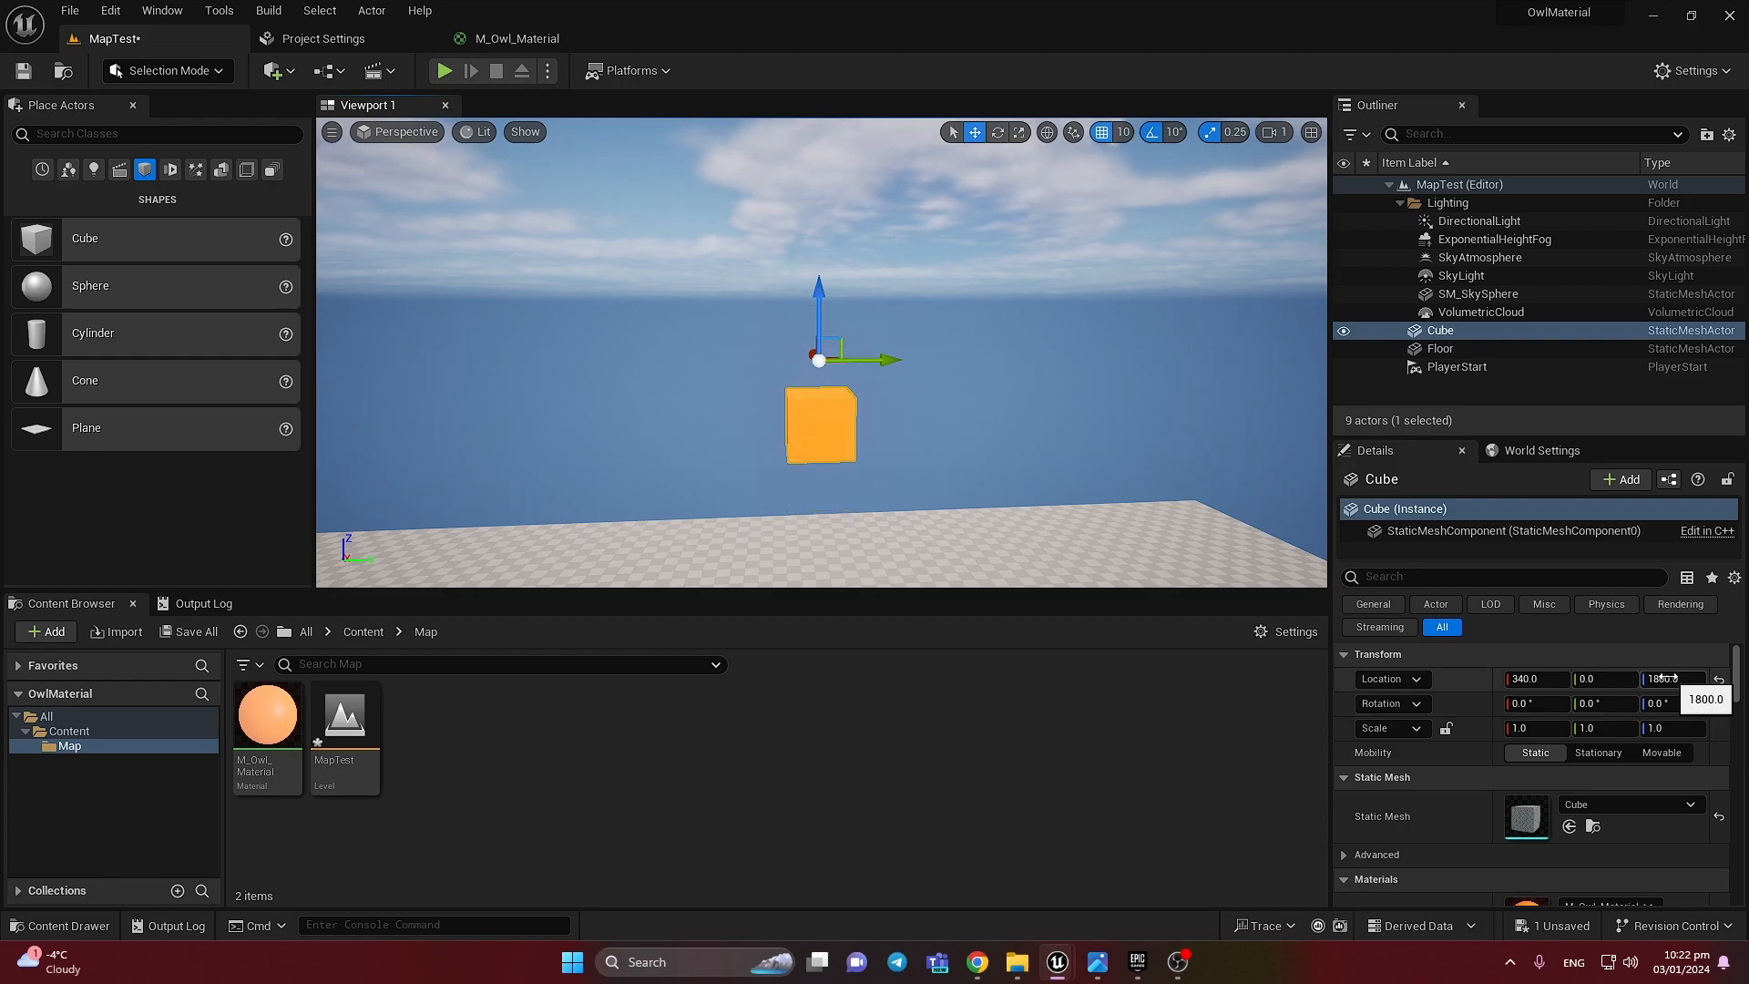
pyautogui.moveTo(1029, 418)
pyautogui.mouseDown(button='right')
pyautogui.moveTo(1029, 583)
pyautogui.moveTo(1029, 424)
pyautogui.mouseUp(button='right')
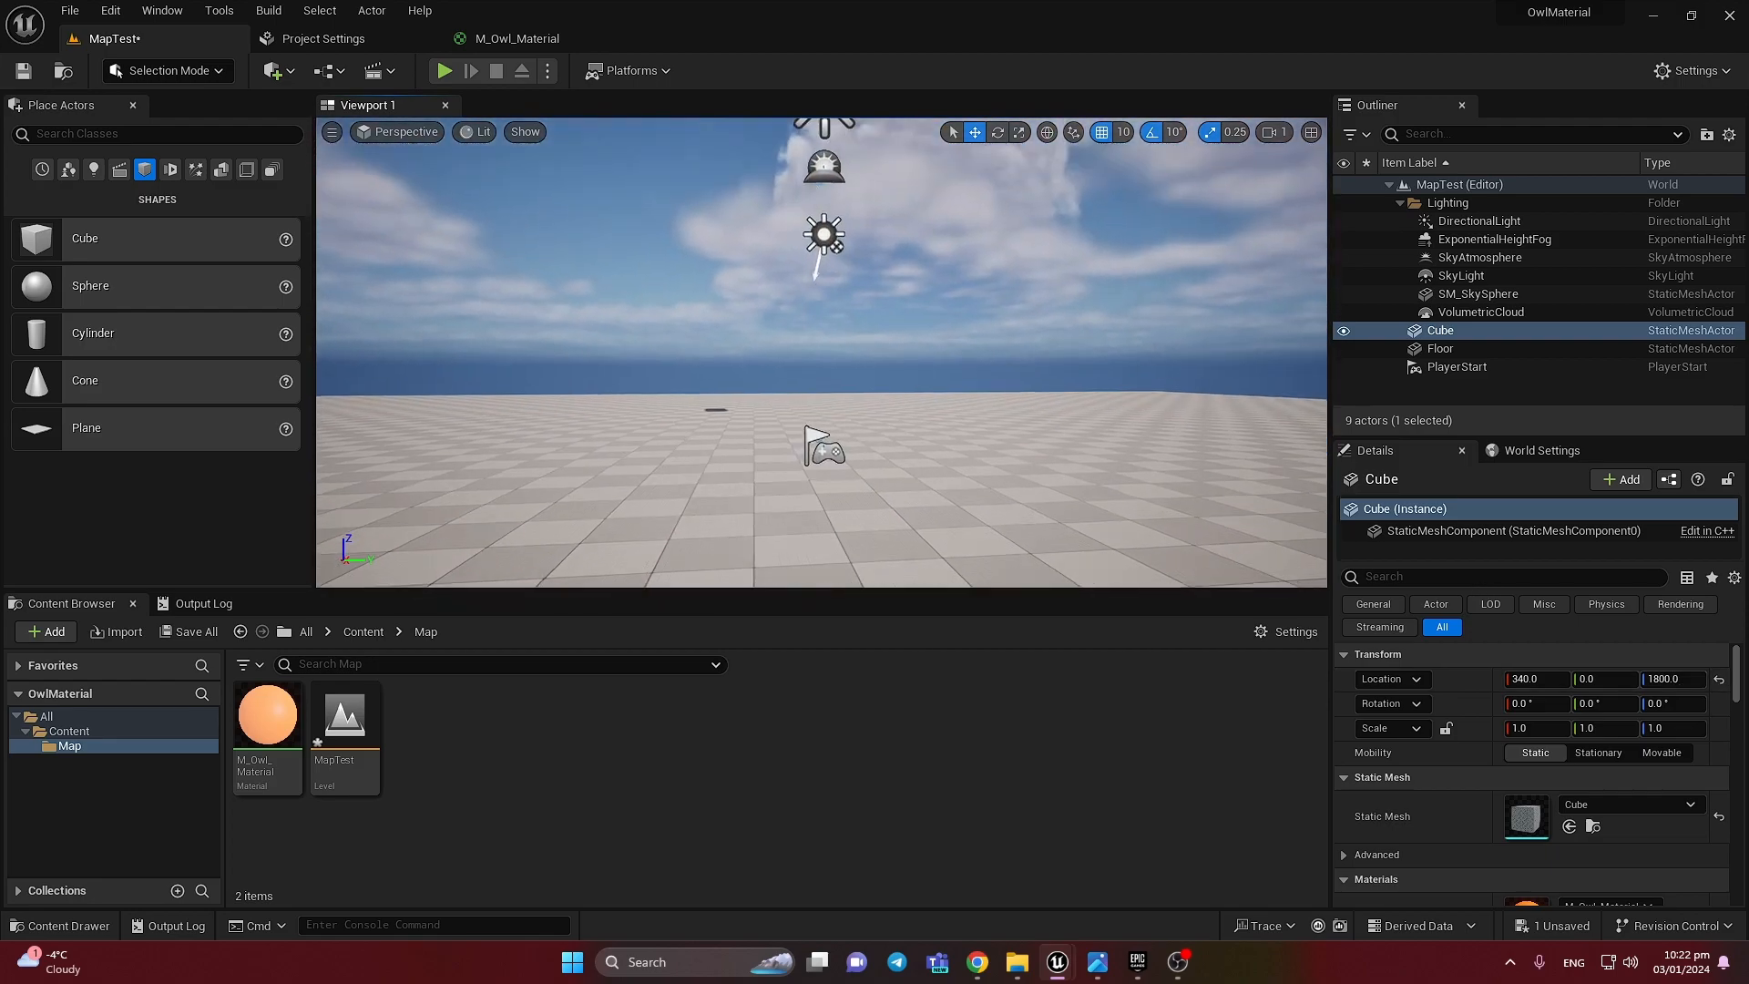
# Step: Undo the cube's vertical move and compare its animation at the original height
pyautogui.hotkey('ctrl', 'z')
pyautogui.press('f')
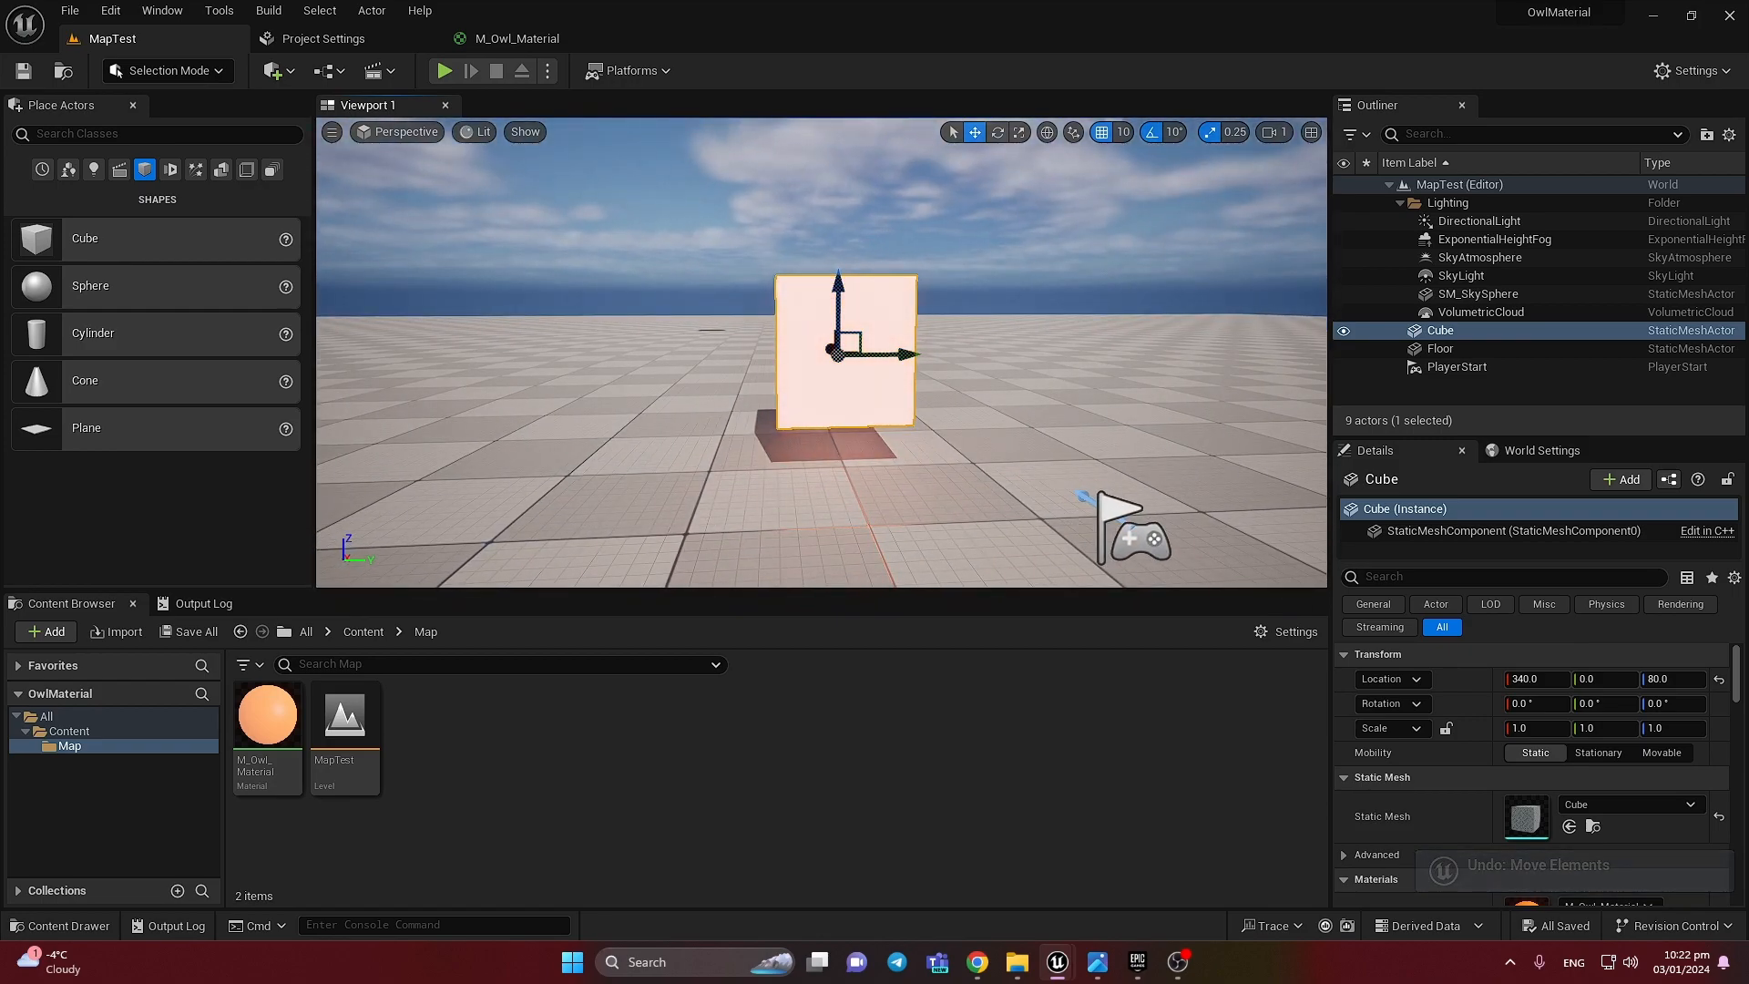
pyautogui.scroll(-7, 873, 378)
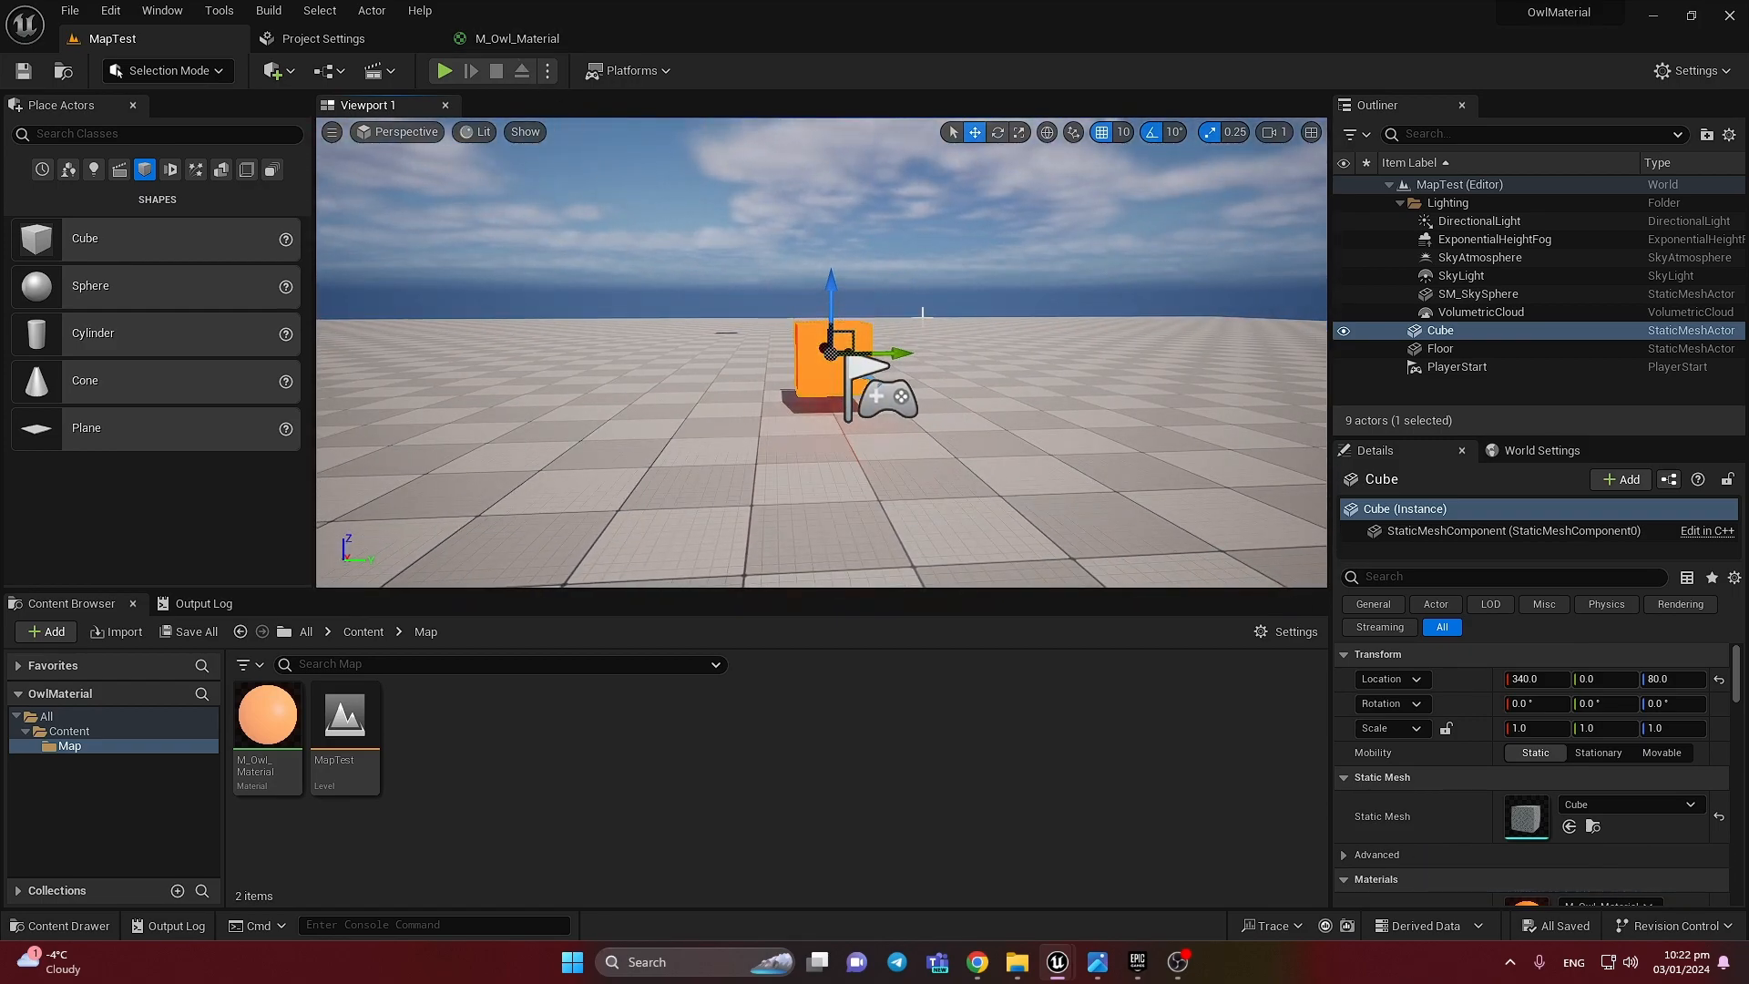
pyautogui.hotkey('ctrl', 'z')
pyautogui.press('s')
pyautogui.moveTo(857, 417)
pyautogui.mouseDown(button='right')
pyautogui.moveTo(853, 246)
pyautogui.moveTo(853, 410)
pyautogui.mouseUp(button='right')
# Step: Redo the cube's move to a Z location of 1800 and view its displacement up close
pyautogui.hotkey('ctrl', 'y')
pyautogui.hotkey('ctrl', 'y')
pyautogui.press('w')
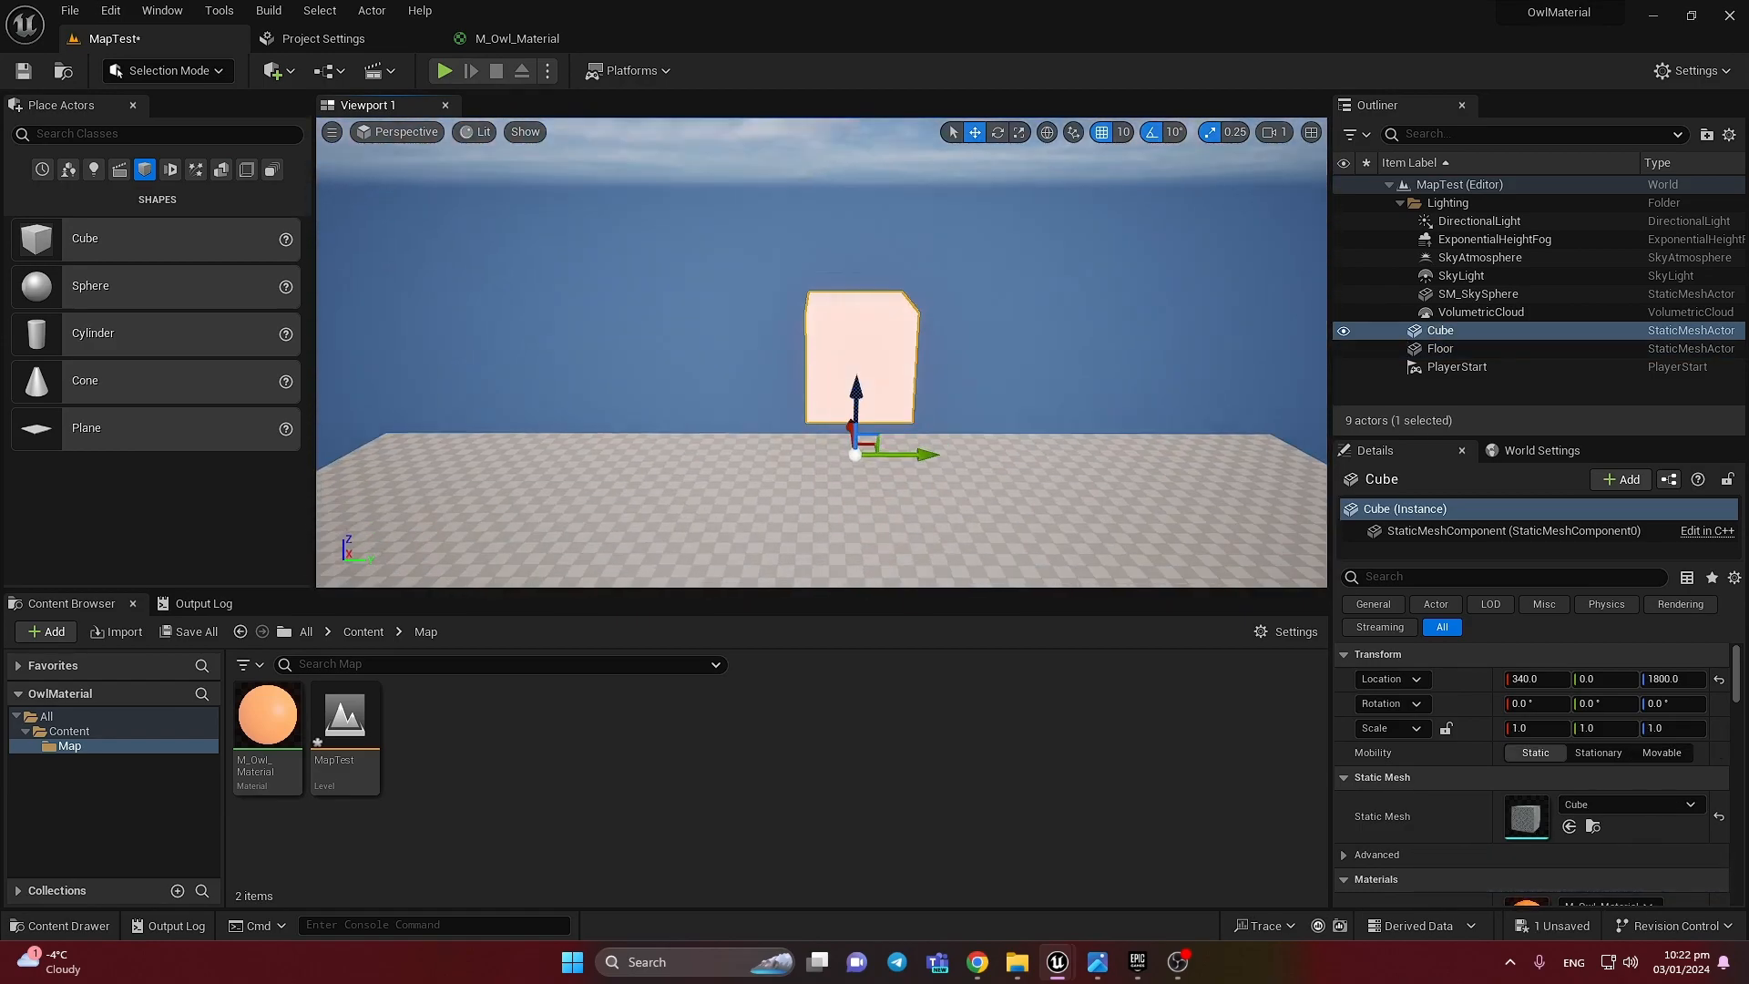
pyautogui.moveTo(708, 270); pyautogui.dragTo(613, 163, button='right')
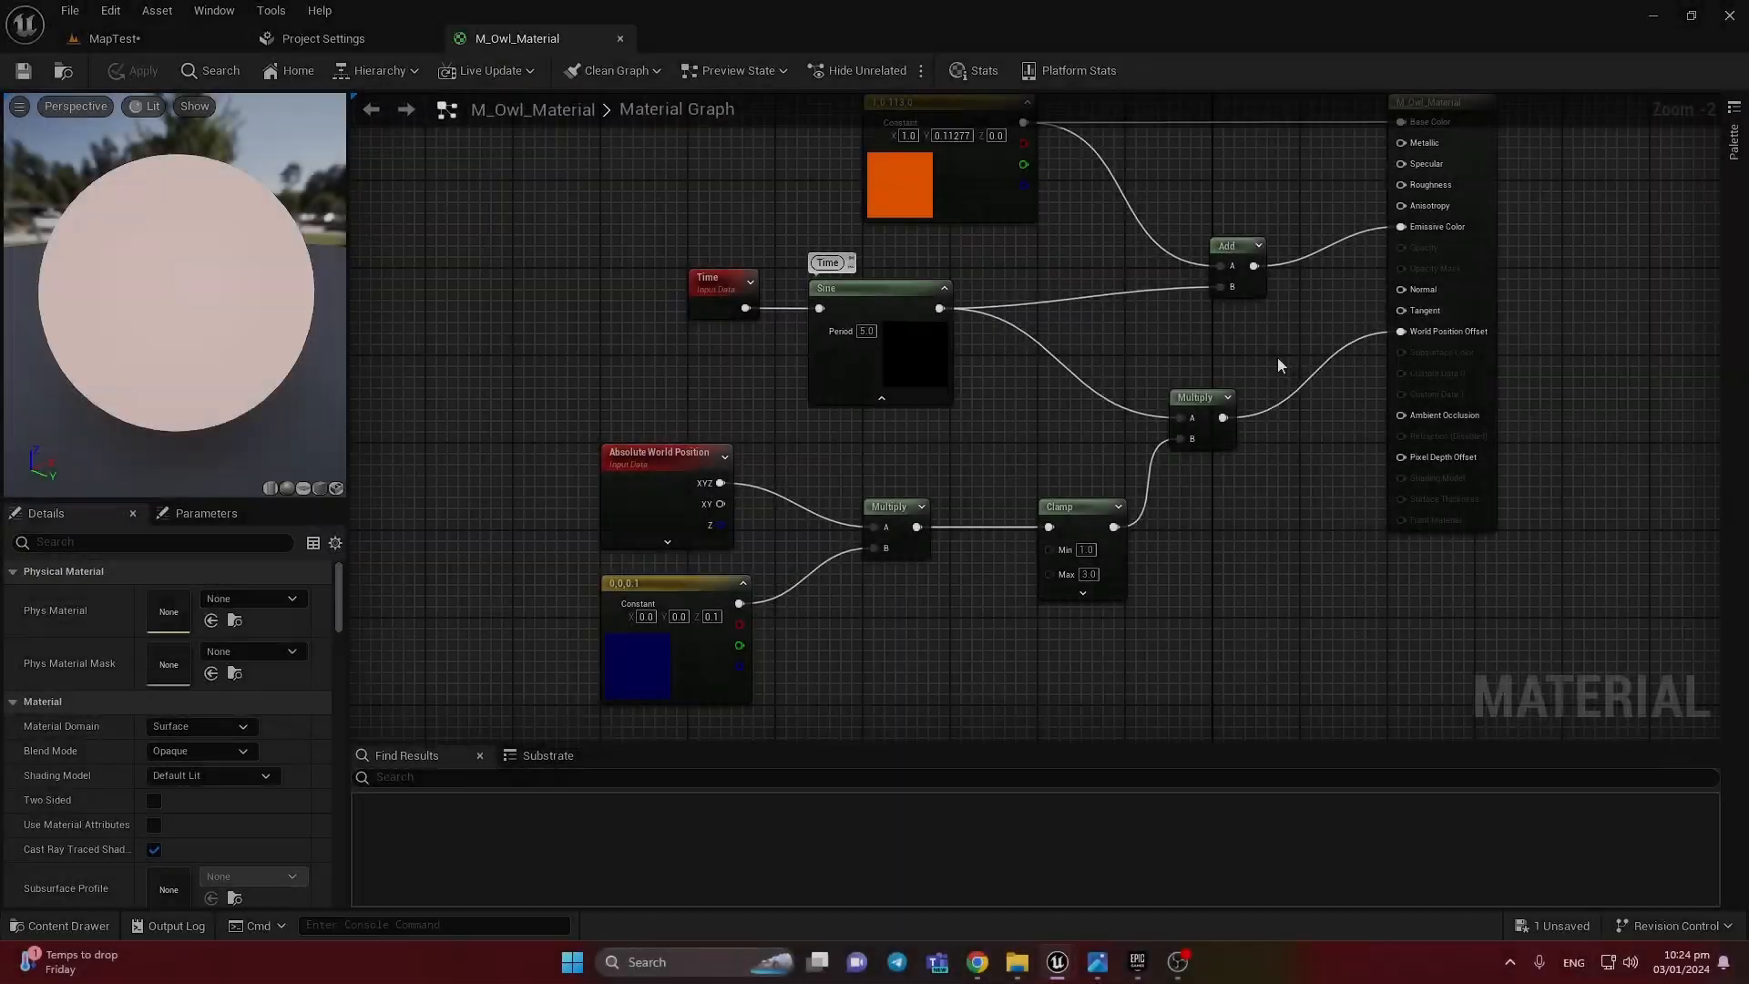
# Step: Examine the Clamp node between the two Multiply nodes in the M_Owl_Material graph
pyautogui.moveTo(1277, 357); pyautogui.dragTo(1196, 501)
pyautogui.click(1184, 506)
pyautogui.moveTo(1076, 460); pyautogui.dragTo(1112, 406, button='right')
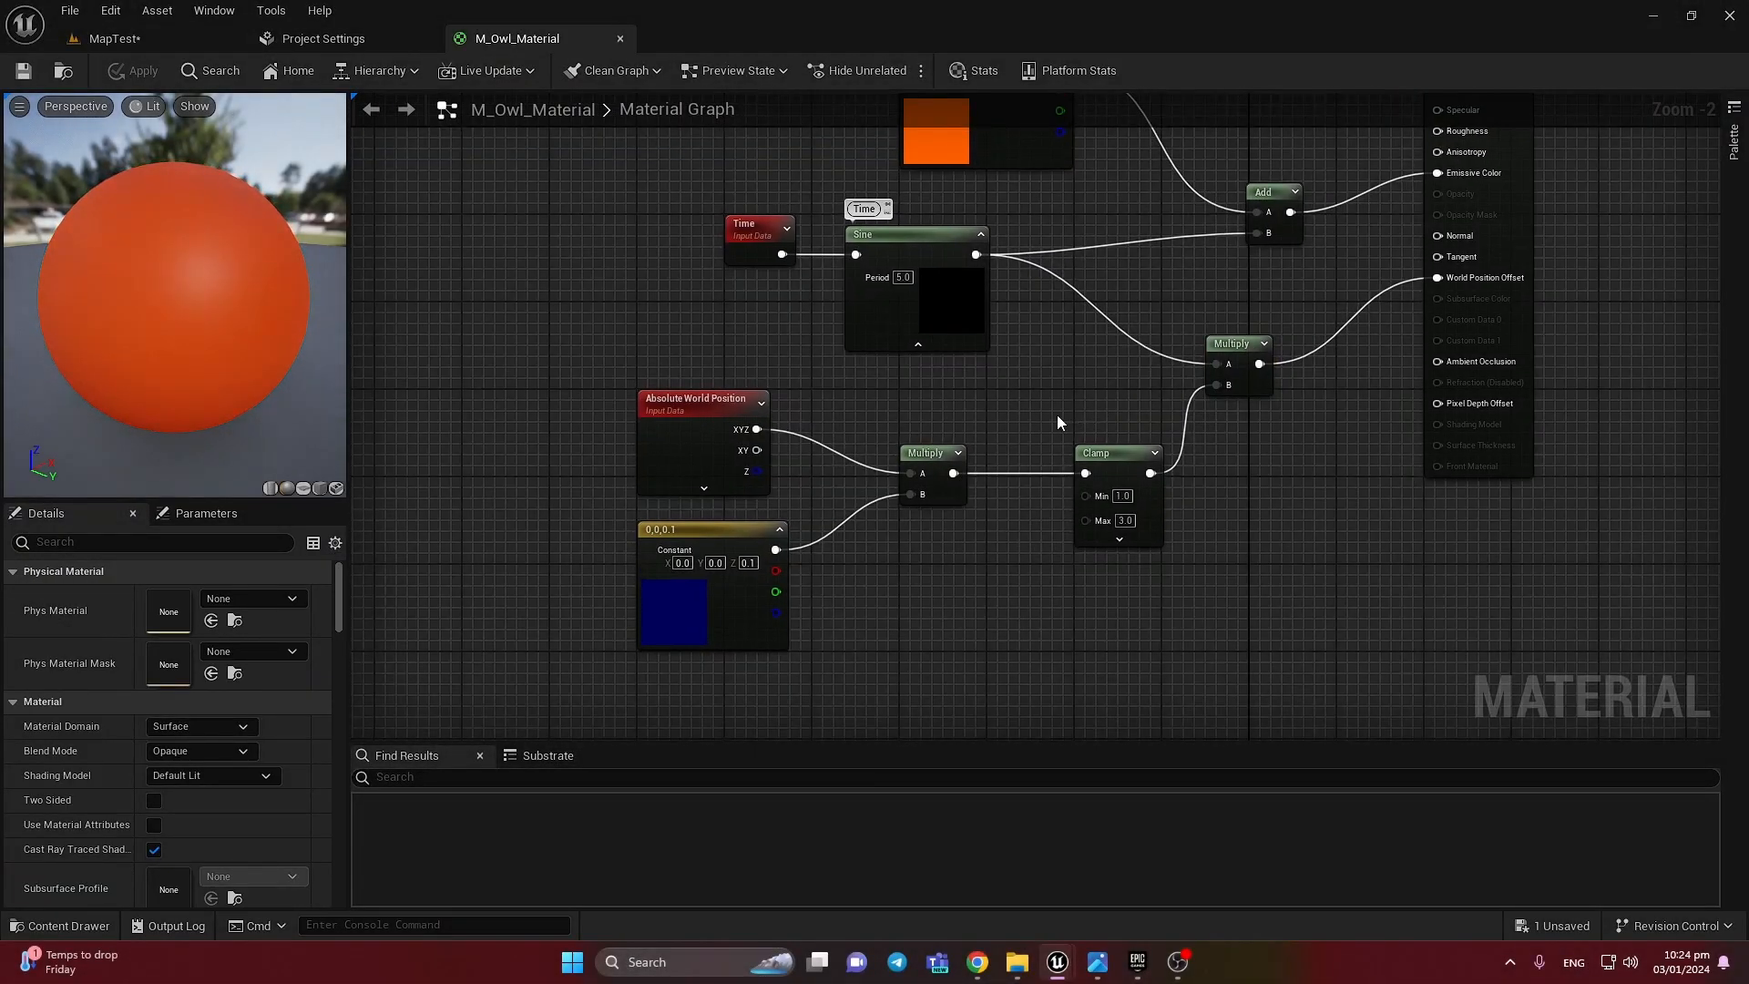
pyautogui.moveTo(1153, 543); pyautogui.dragTo(1089, 386)
pyautogui.click(1197, 592)
pyautogui.moveTo(1089, 386); pyautogui.dragTo(1113, 603)
# Step: Lower the cube along the Z axis toward the floor in the MapTest level, check its animation and clear the selection
pyautogui.click(86, 36)
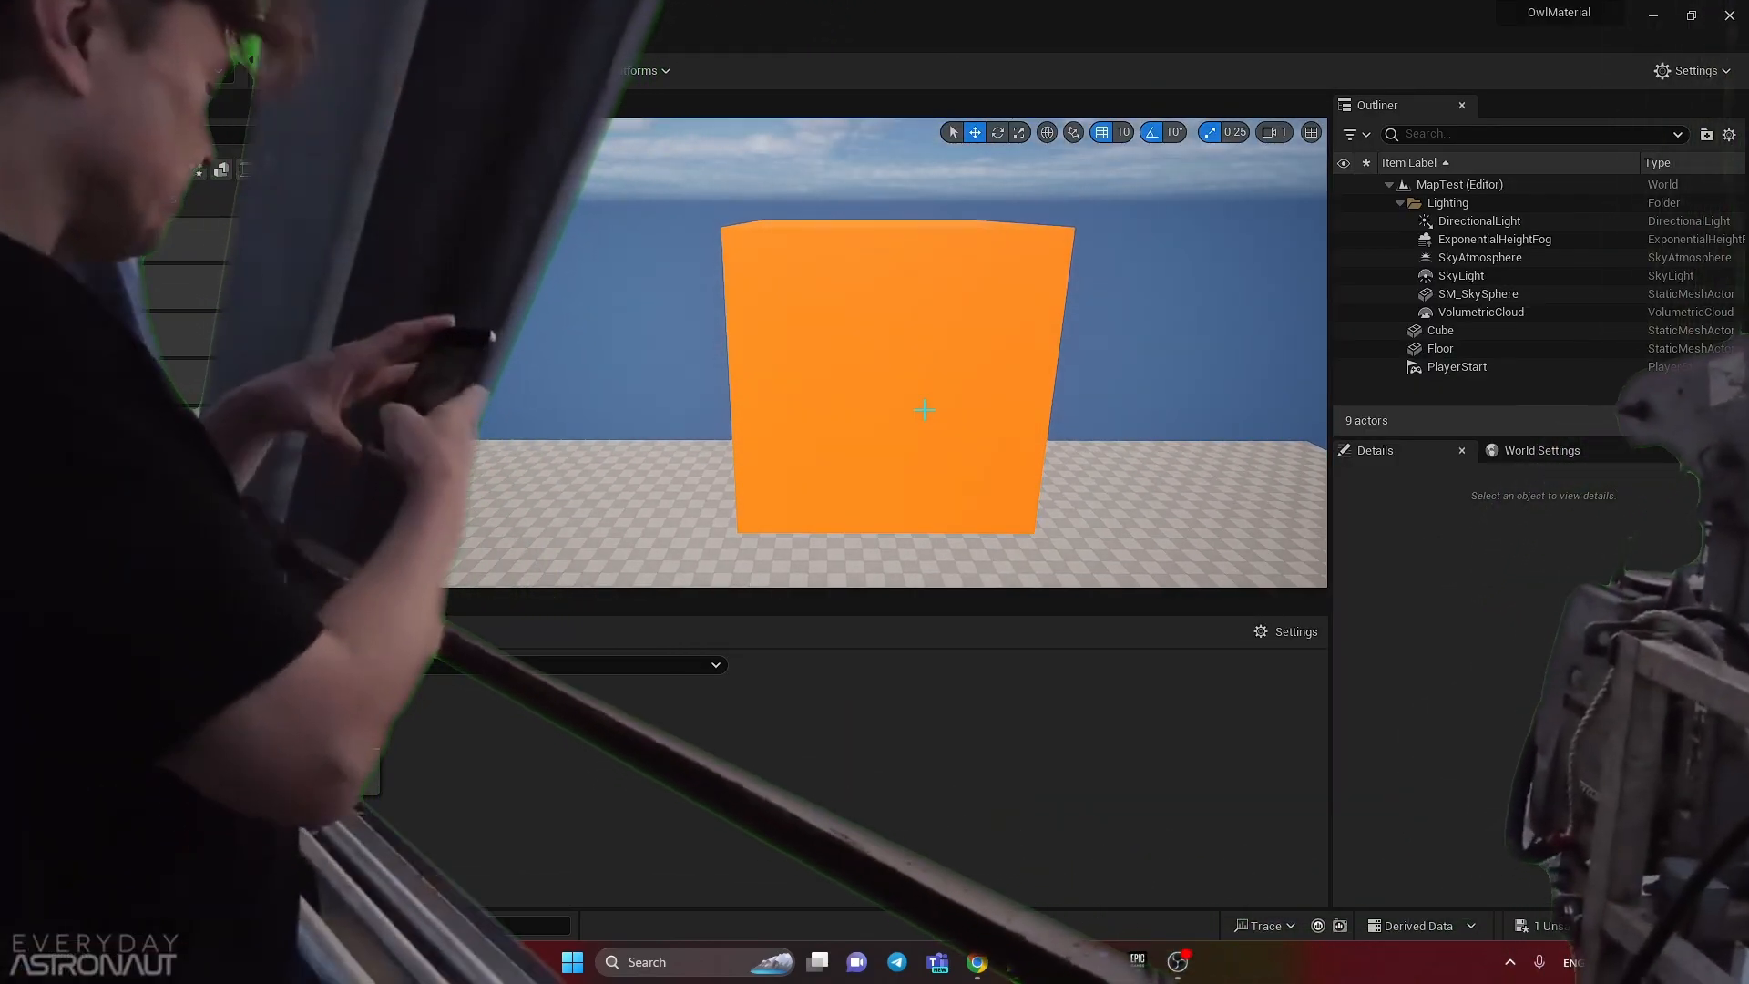
pyautogui.moveTo(923, 410); pyautogui.dragTo(935, 319, button='right')
pyautogui.click(909, 394)
pyautogui.press('s')
pyautogui.moveTo(939, 442); pyautogui.dragTo(939, 429, button='right')
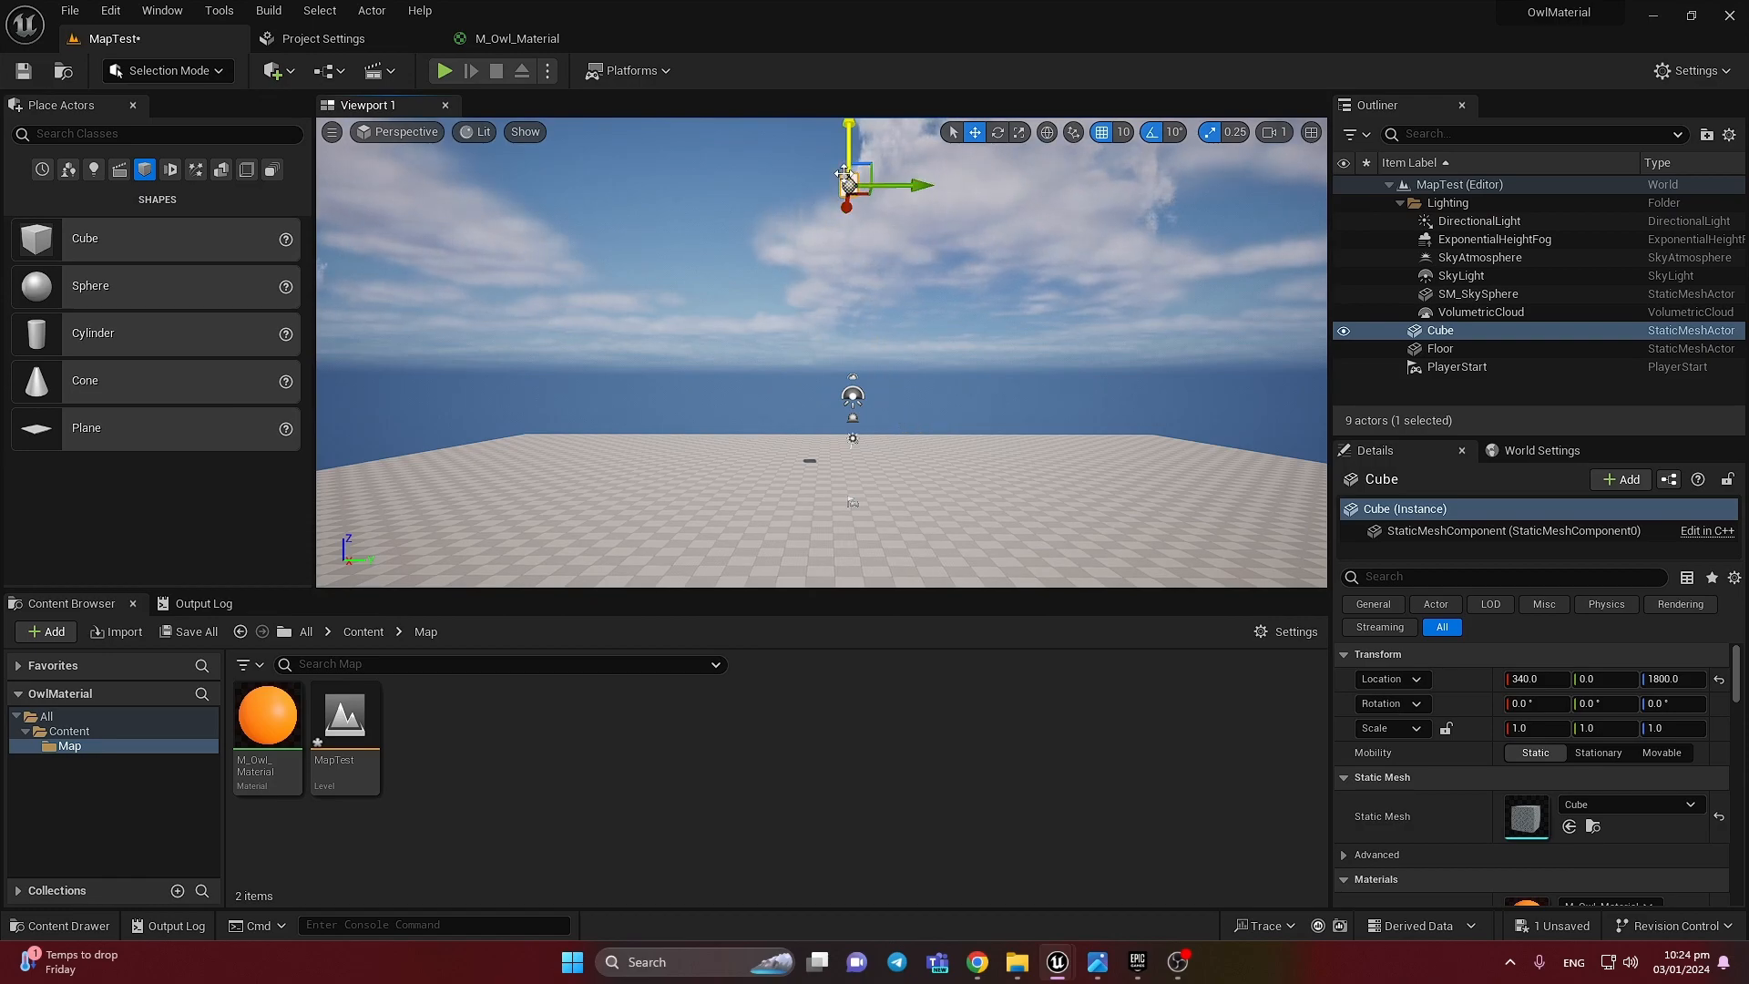
pyautogui.moveTo(856, 145); pyautogui.dragTo(856, 450)
pyautogui.moveTo(857, 450); pyautogui.dragTo(867, 517, button='right')
pyautogui.press('w')
pyautogui.press('Escape')
# Step: Return to the M_Owl_Material graph and examine the Clamp node and the world position inputs feeding it
pyautogui.click(552, 40)
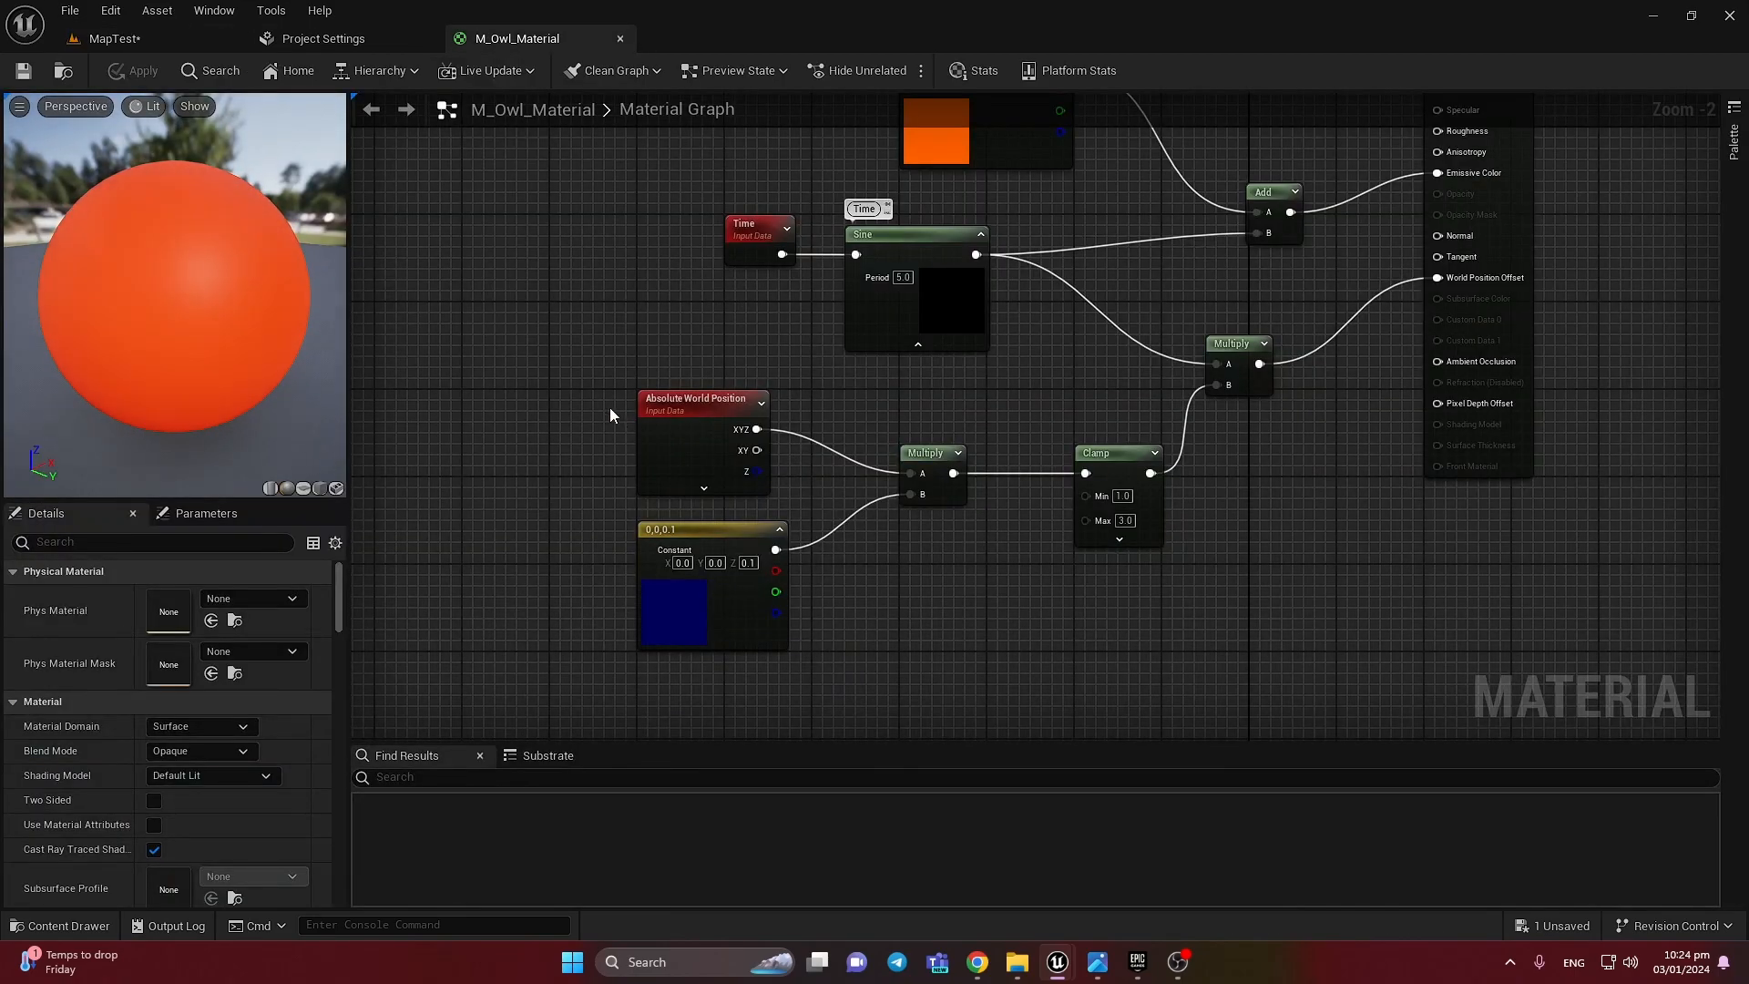
pyautogui.click(1121, 455)
pyautogui.click(1060, 377)
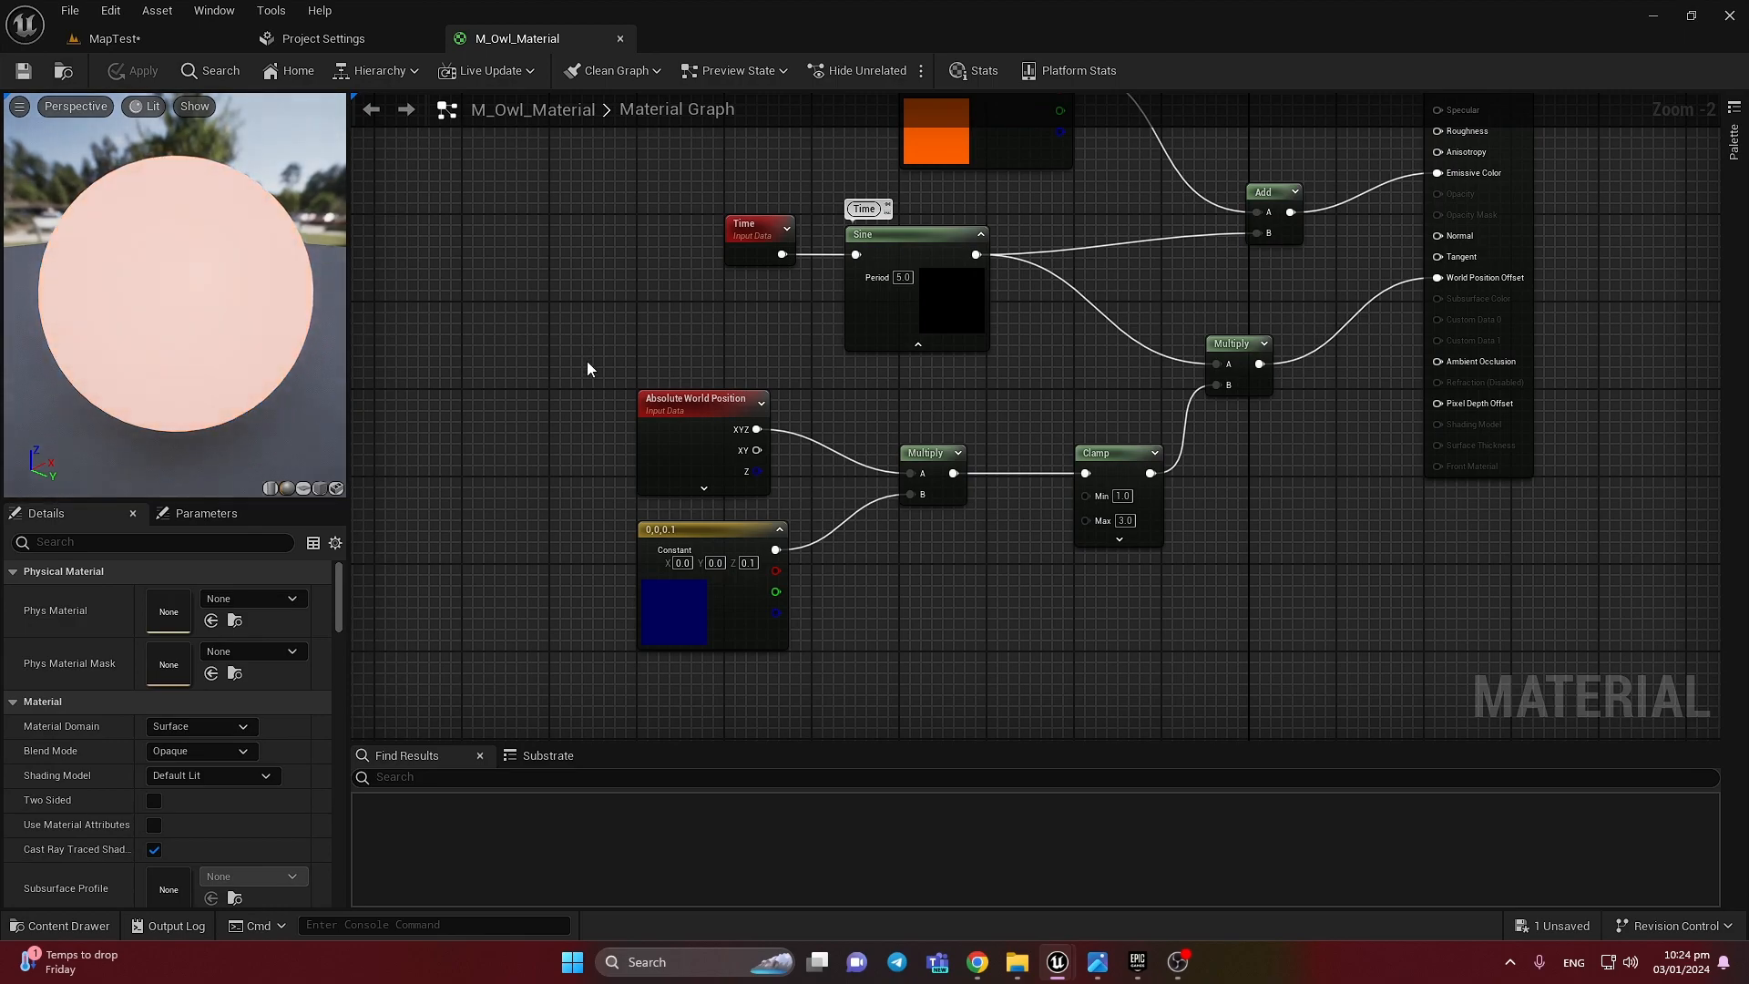
pyautogui.moveTo(595, 368); pyautogui.dragTo(783, 500)
pyautogui.click(816, 492)
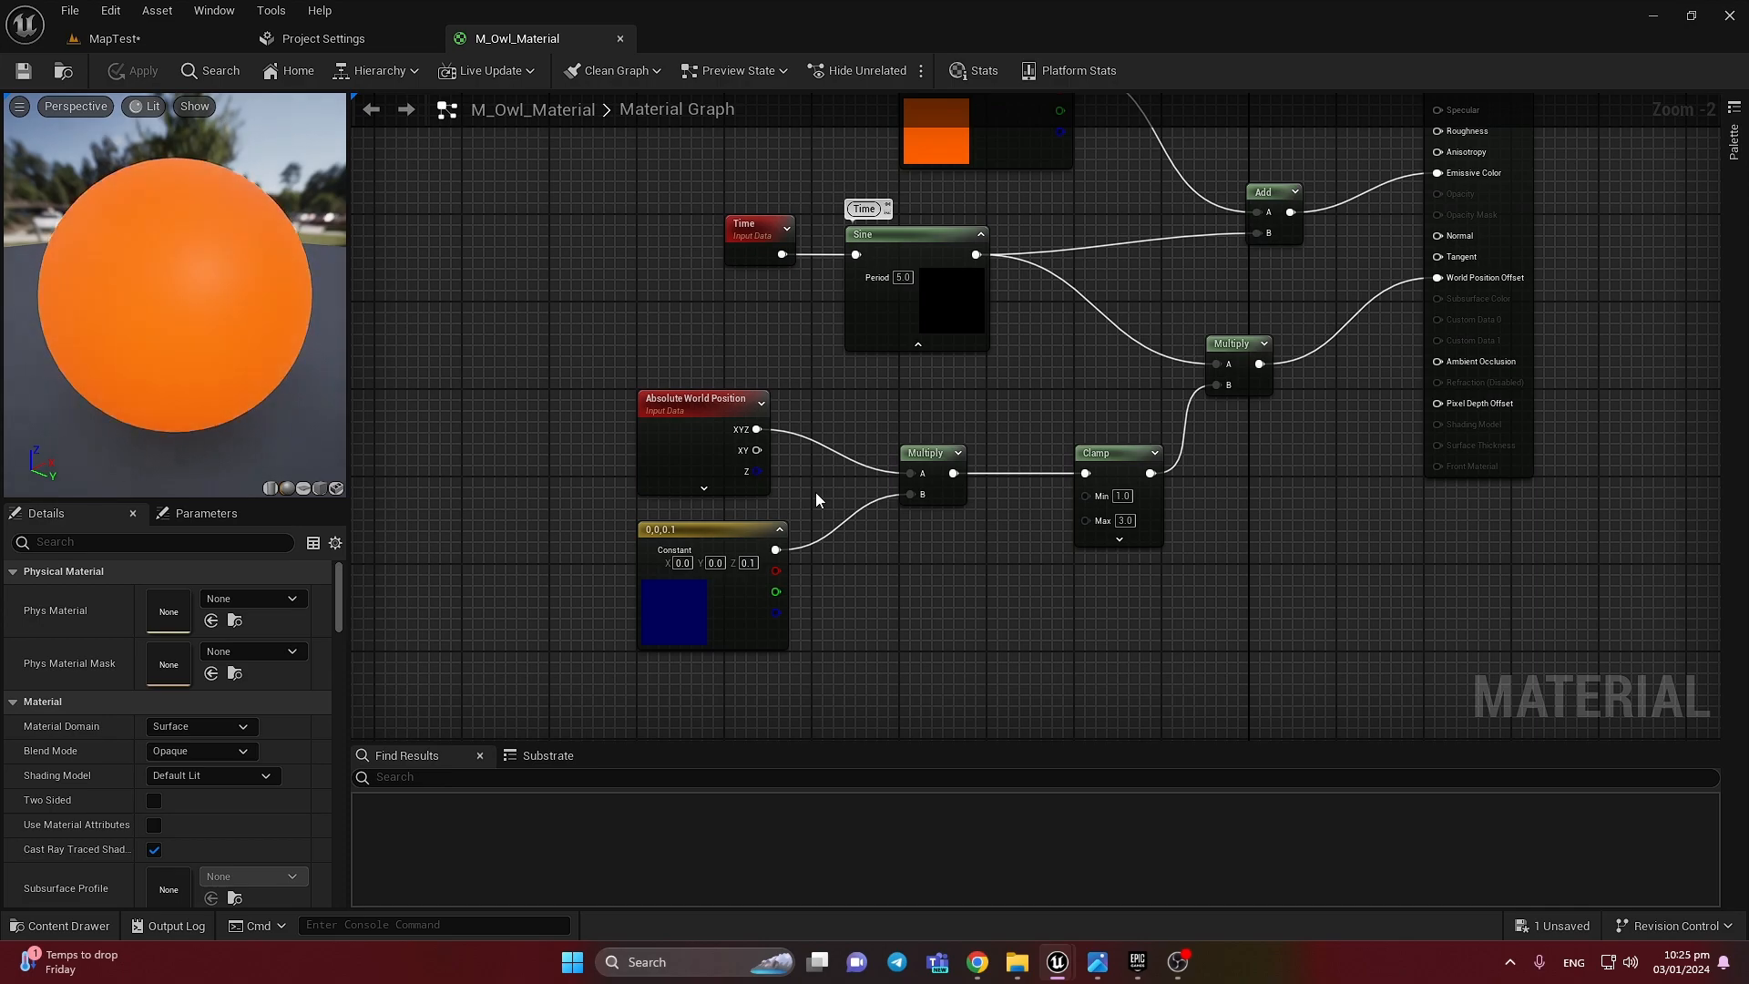
pyautogui.moveTo(836, 471); pyautogui.dragTo(822, 514, button='right')
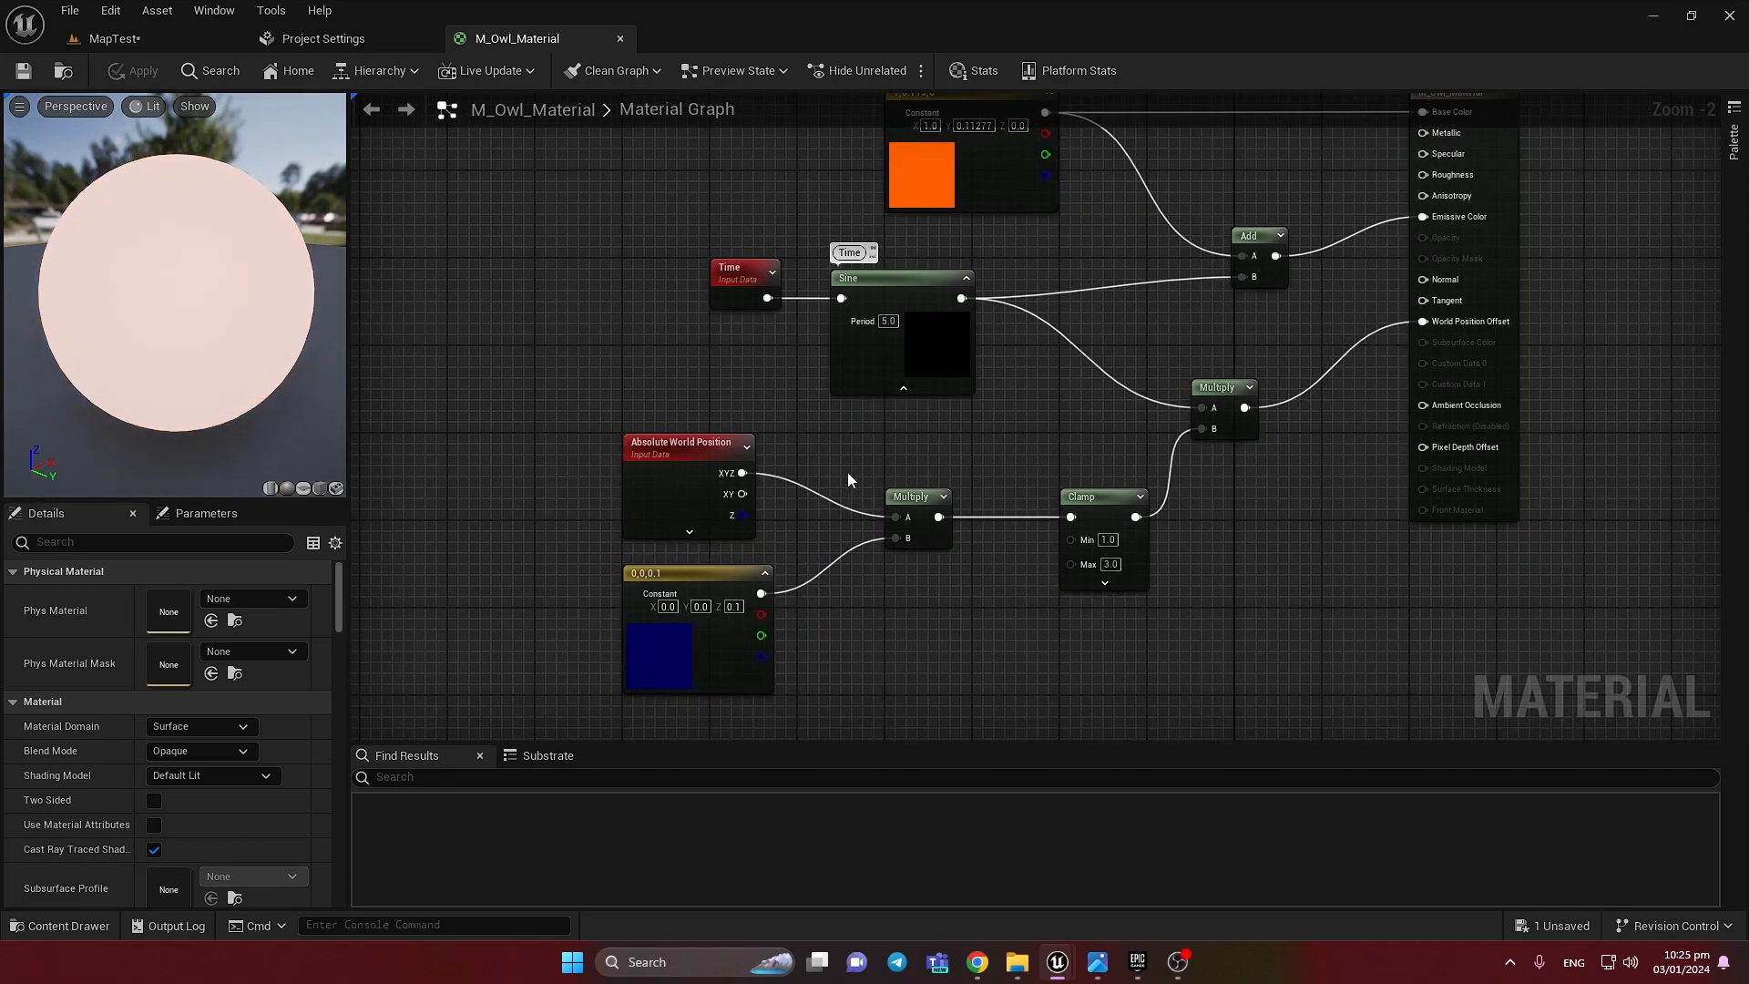